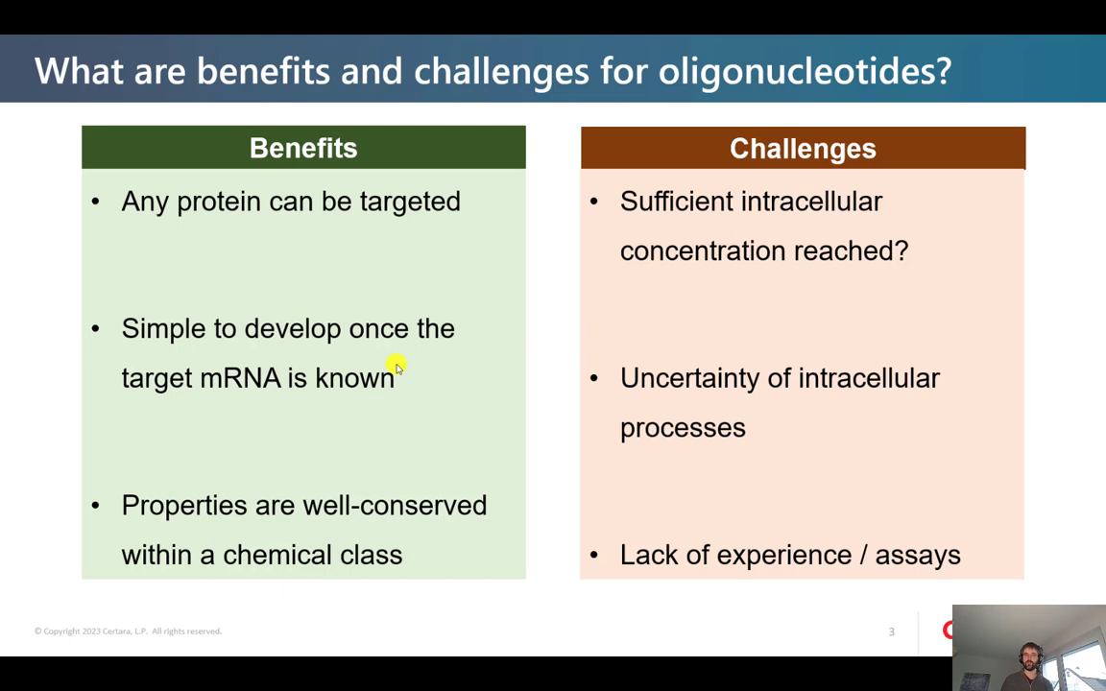
pyautogui.press('Right')
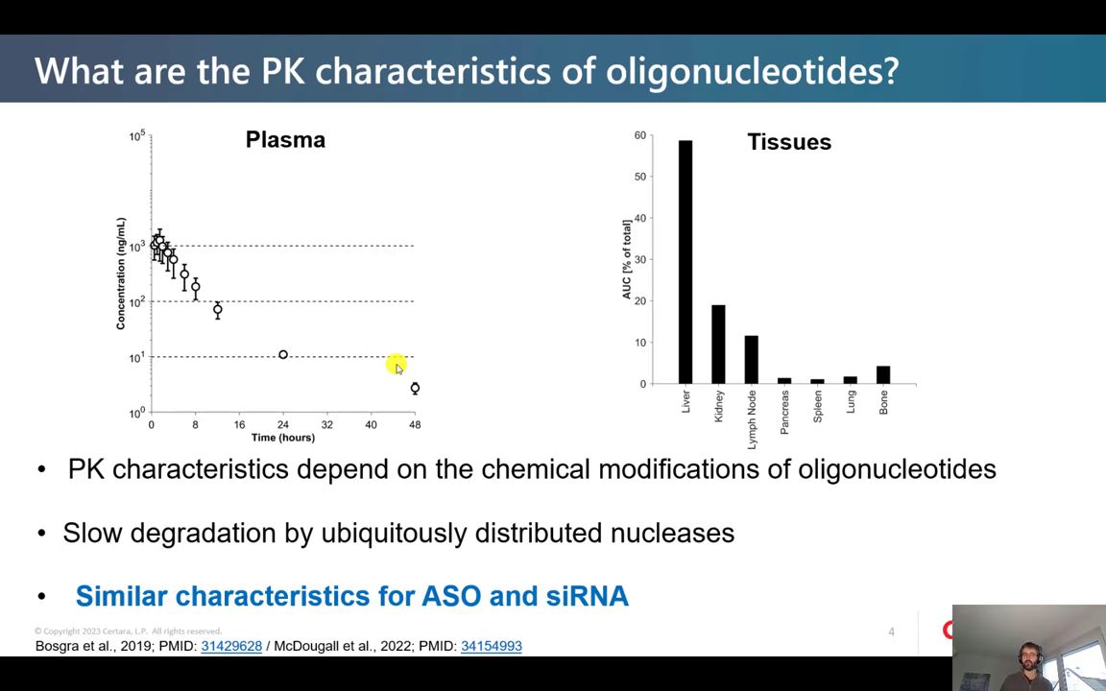
pyautogui.press('Right')
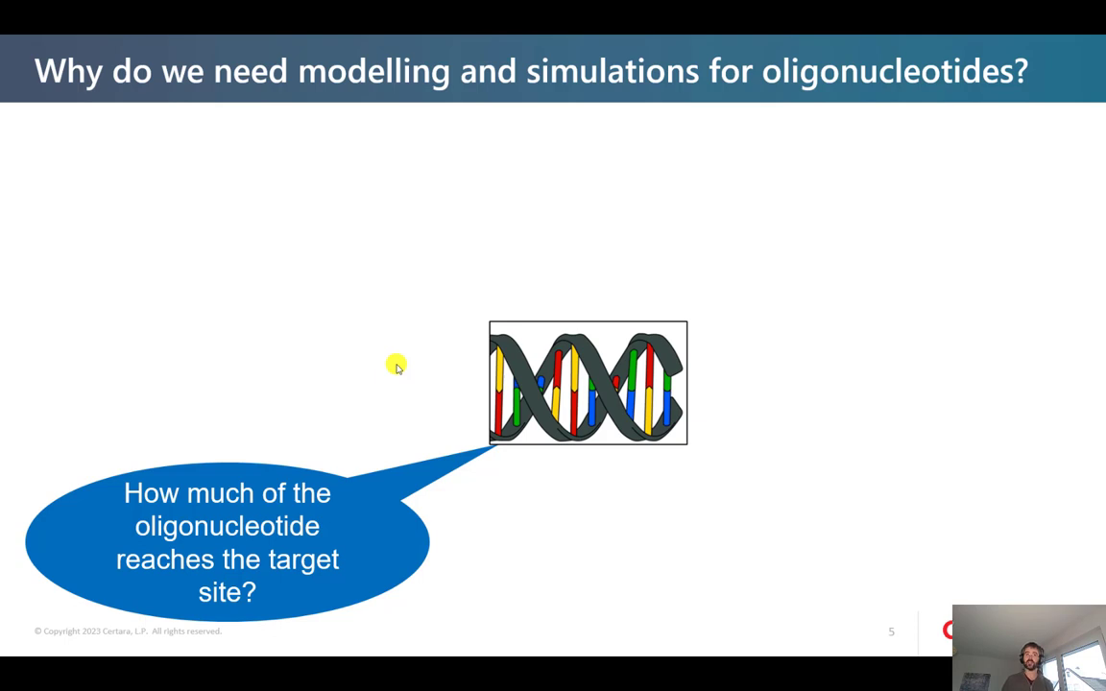
pyautogui.click(397, 366)
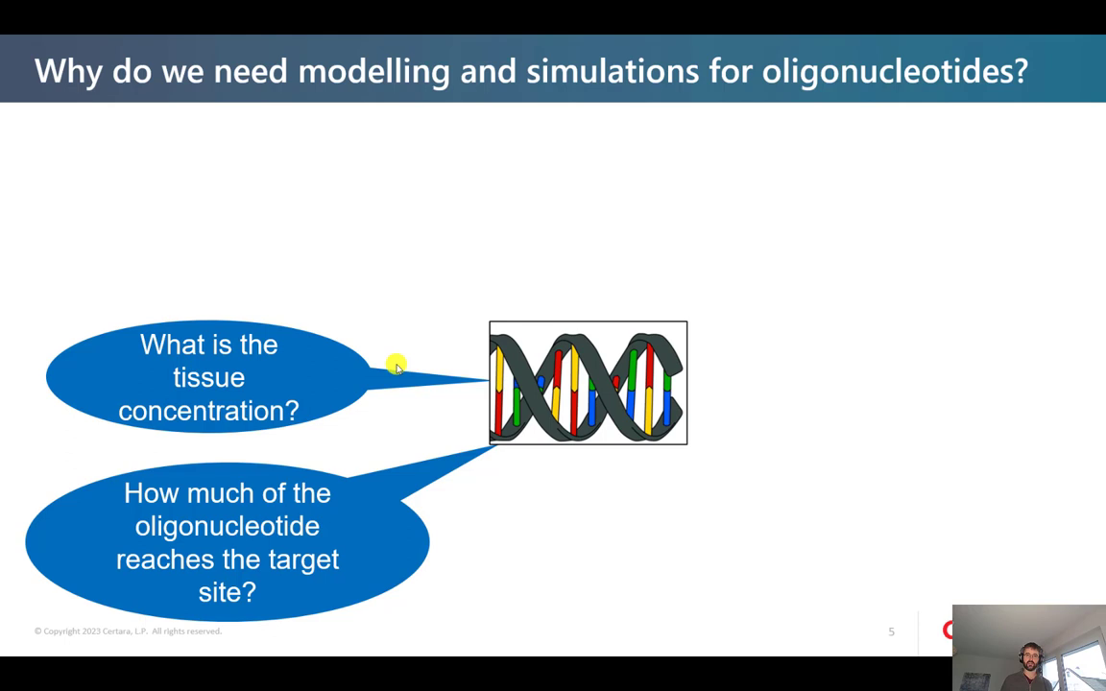
pyautogui.click(397, 366)
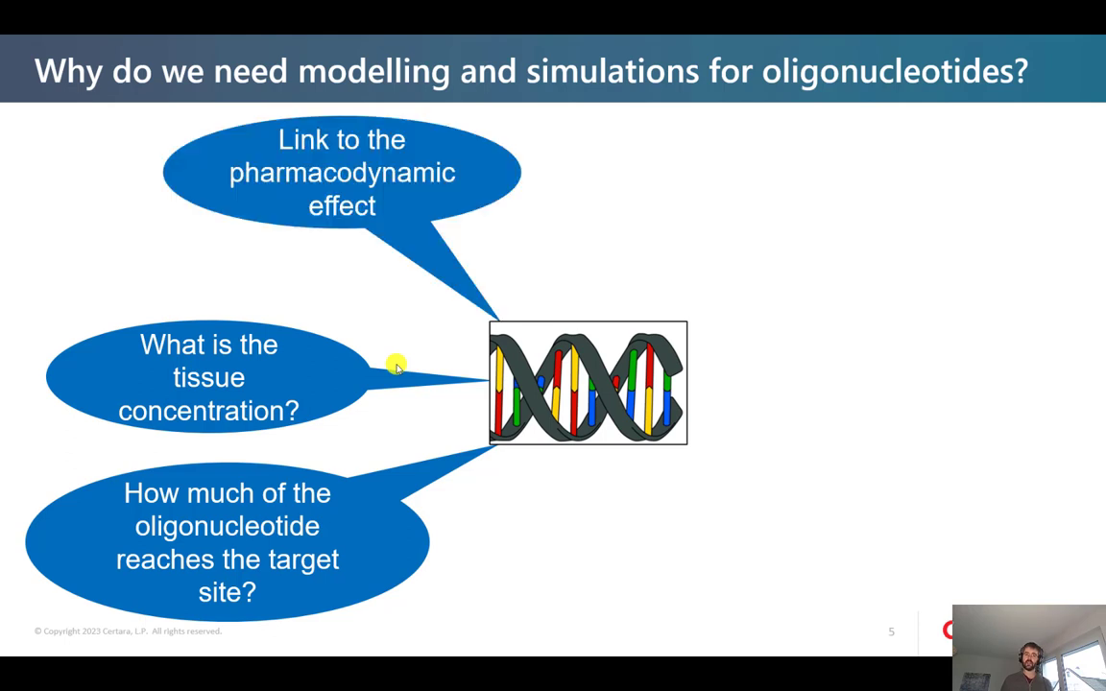
pyautogui.click(396, 366)
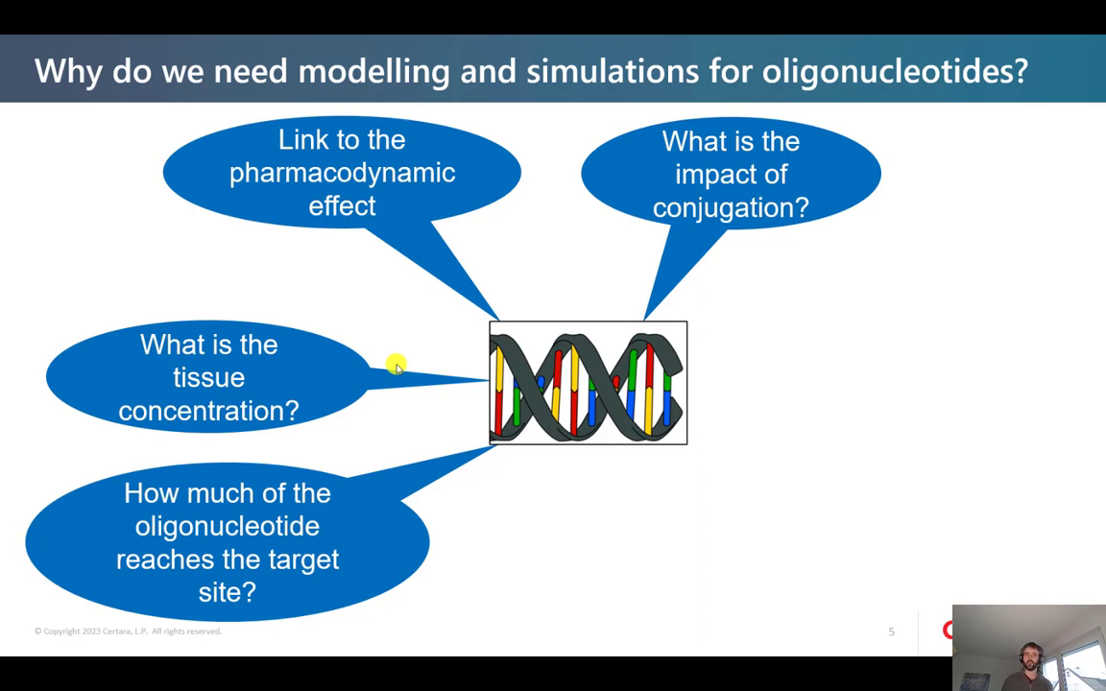
pyautogui.click(396, 365)
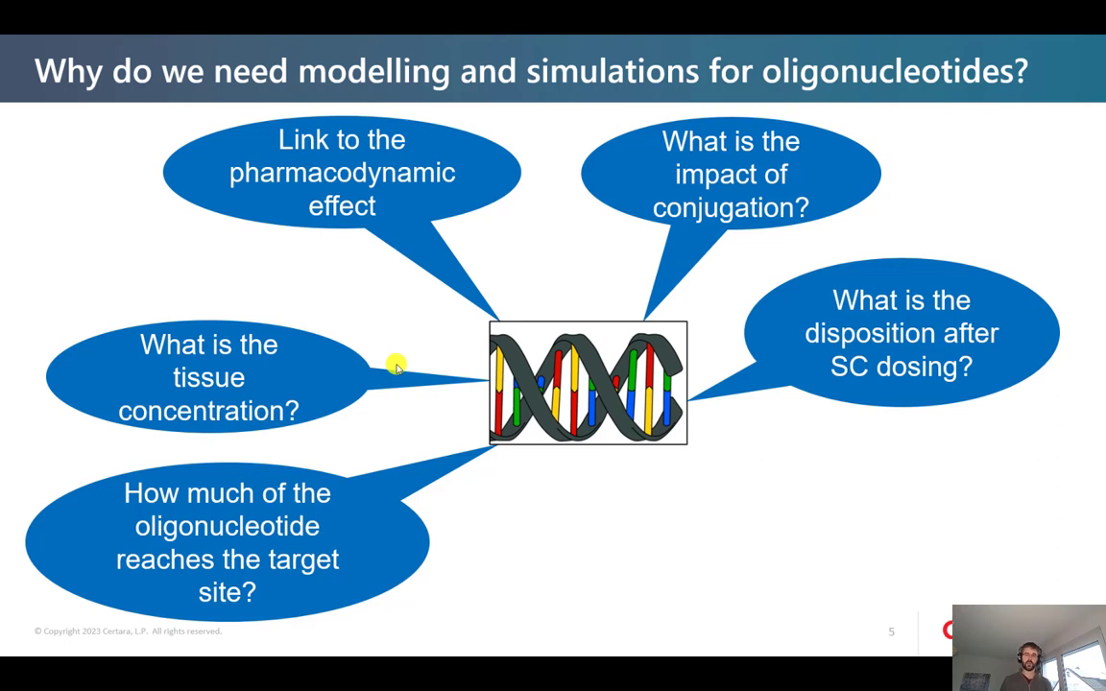
pyautogui.click(397, 366)
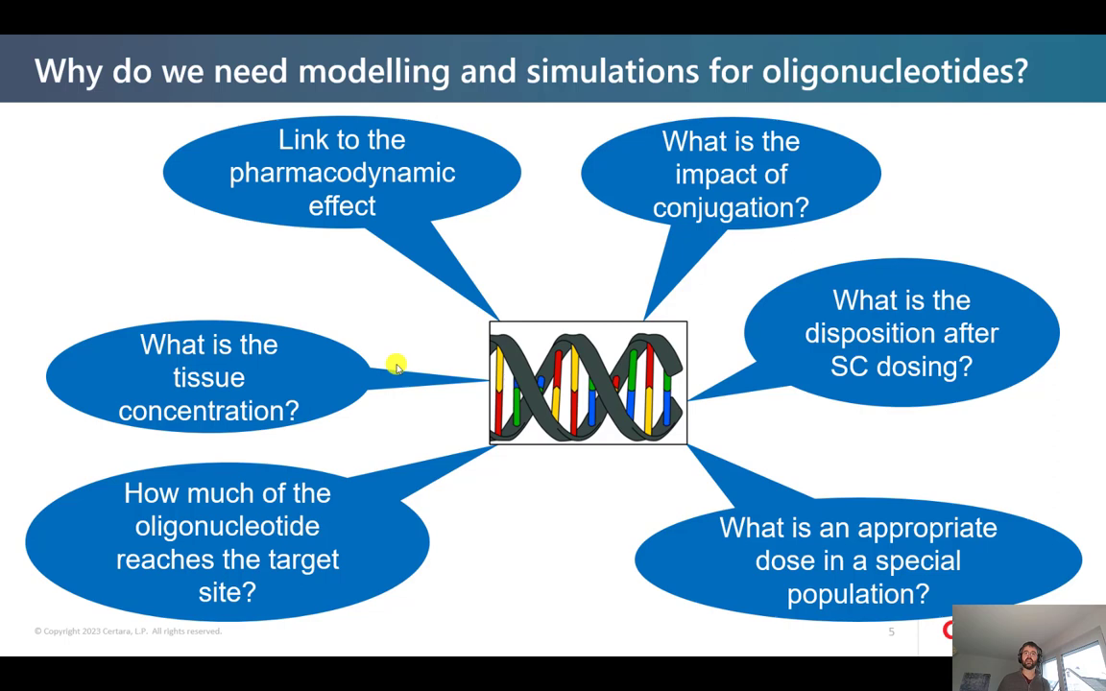
# - Switch from the slide show to the Simcyp Simulator
pyautogui.hotkey('alt', 'Tab')
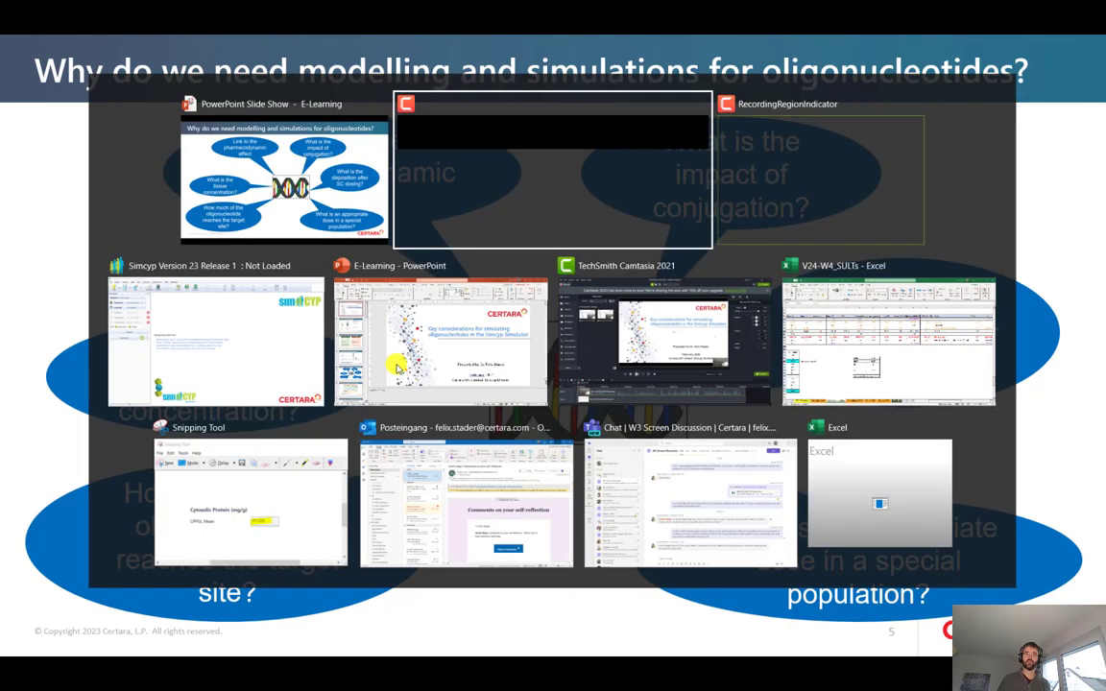
pyautogui.hotkey('alt', 'Tab')
pyautogui.hotkey('alt', 'Tab')
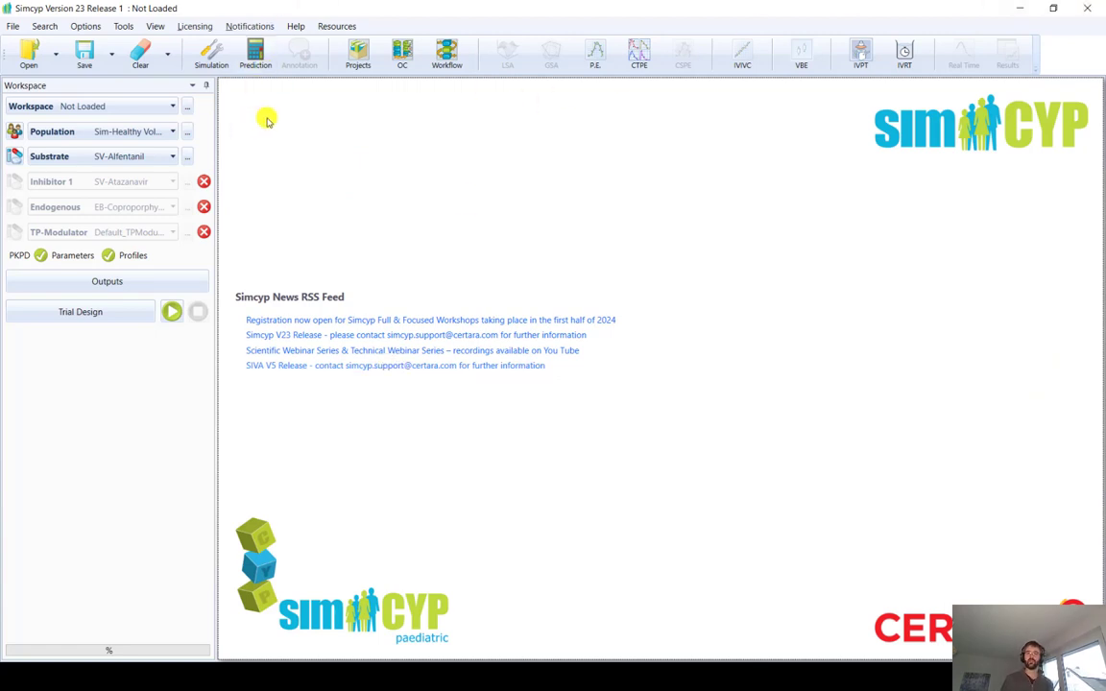
# - Create a new Oligonucleotide Molecule compound for the substrate and save it as Oligo
pyautogui.click(15, 26)
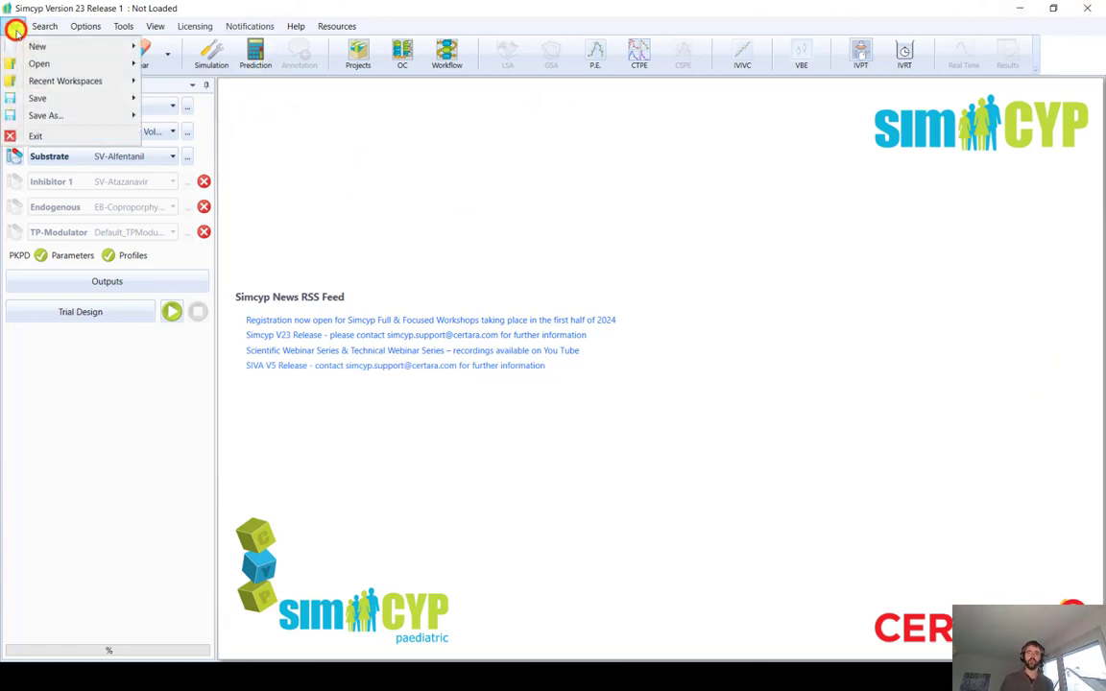
pyautogui.moveTo(20, 46)
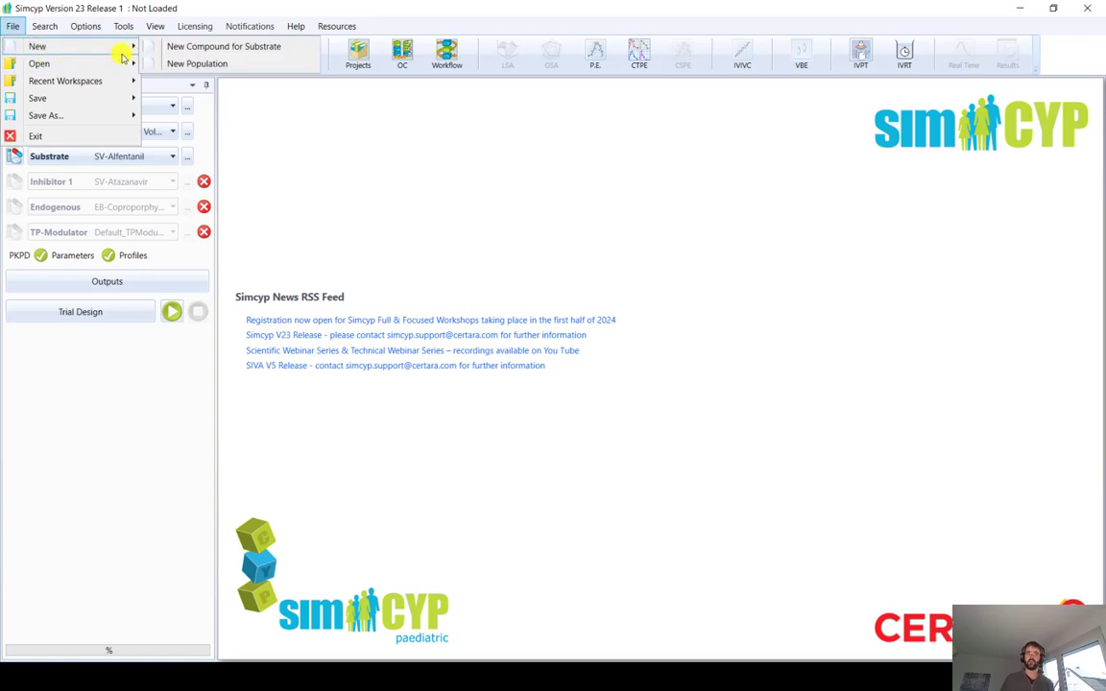
pyautogui.click(204, 46)
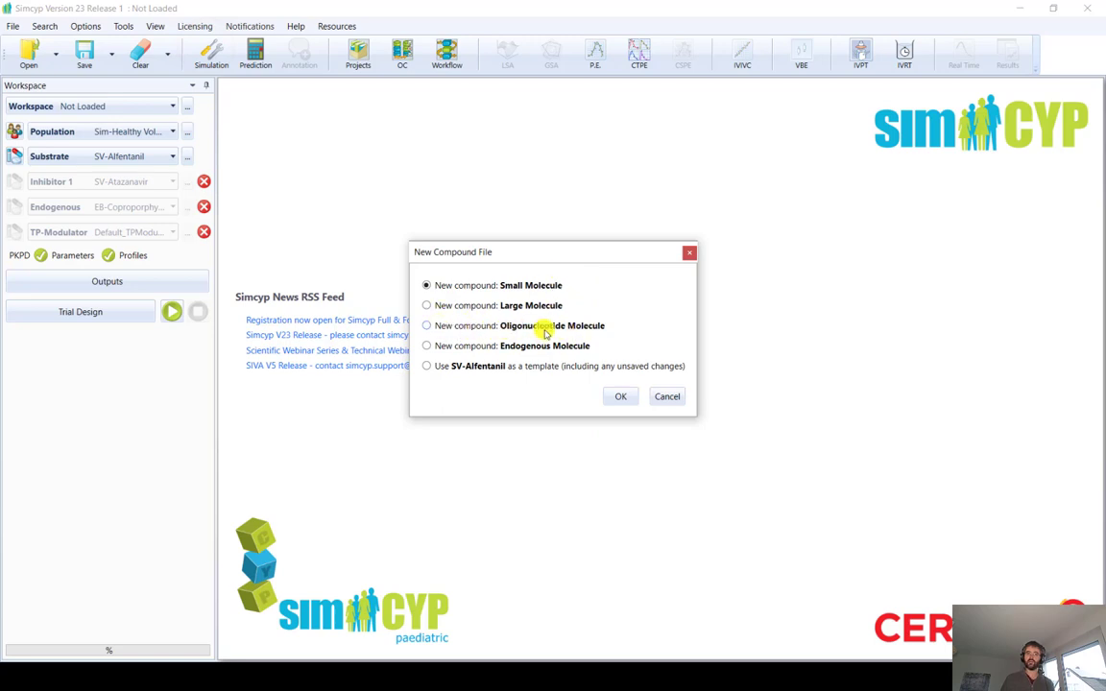
pyautogui.click(426, 326)
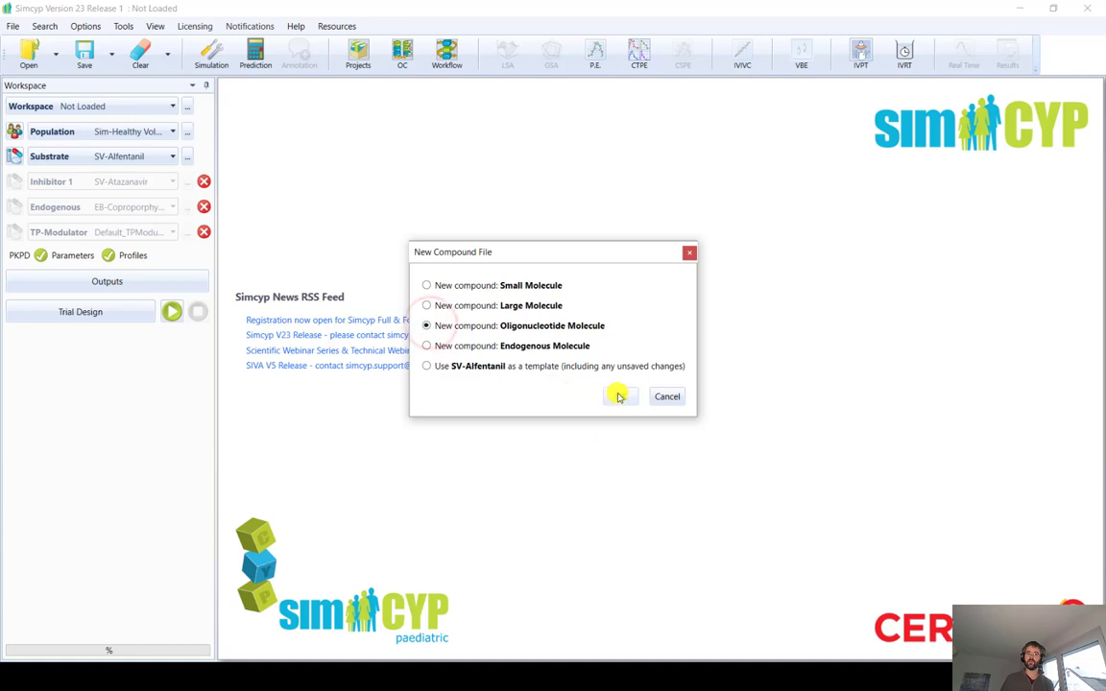
pyautogui.click(617, 394)
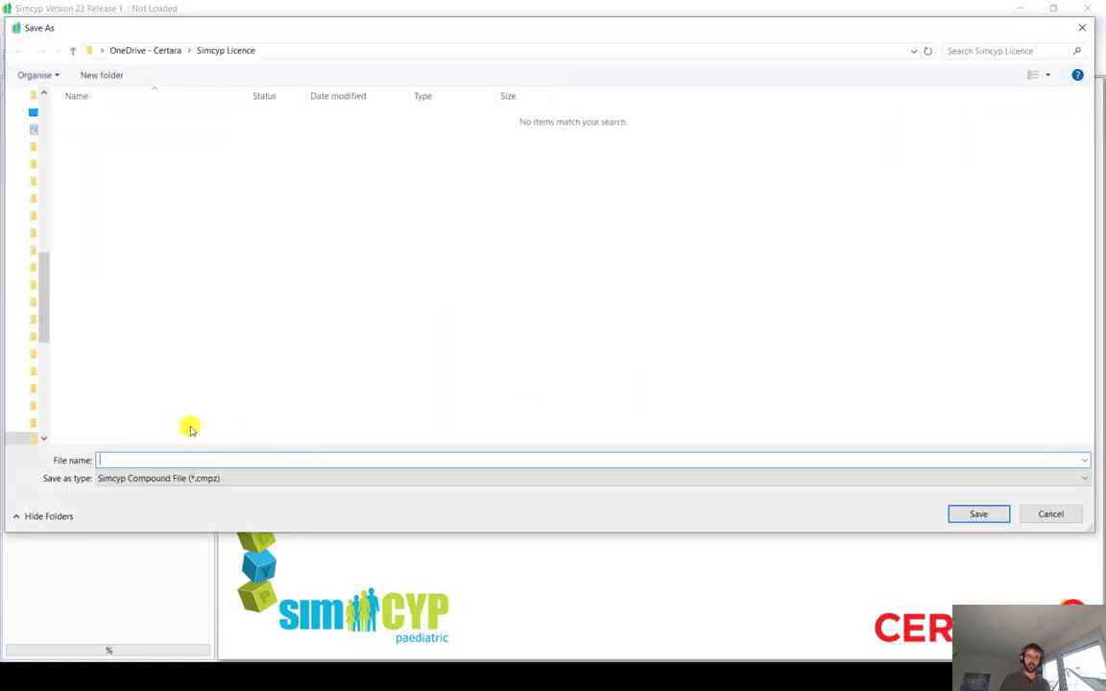
pyautogui.write('Oligo')
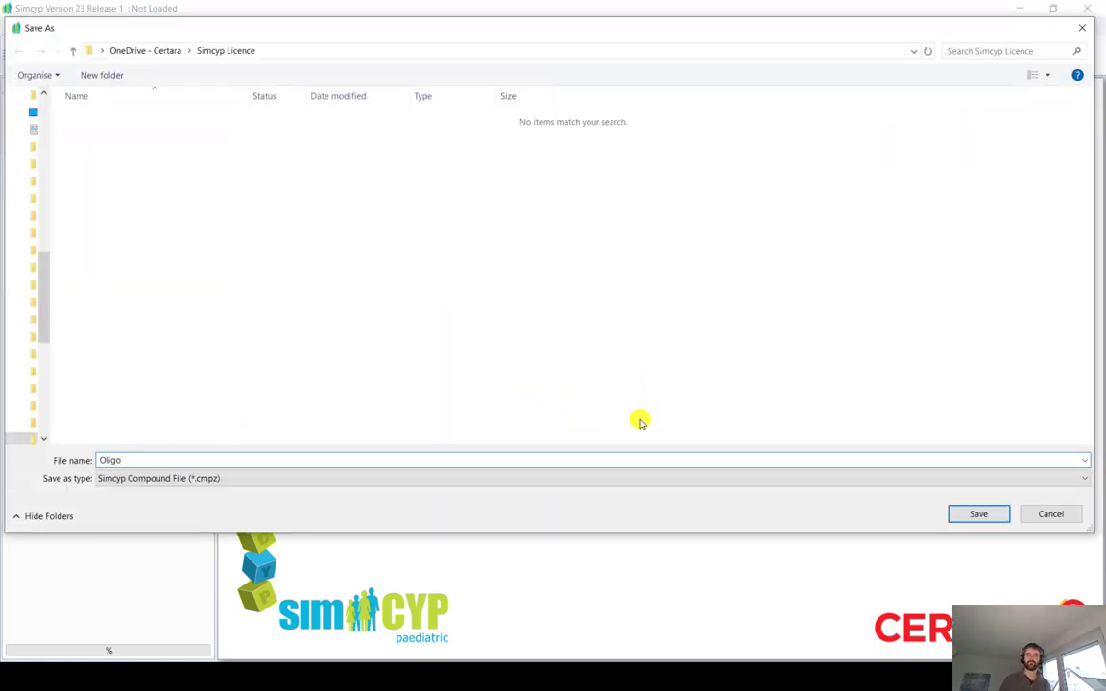
pyautogui.click(978, 514)
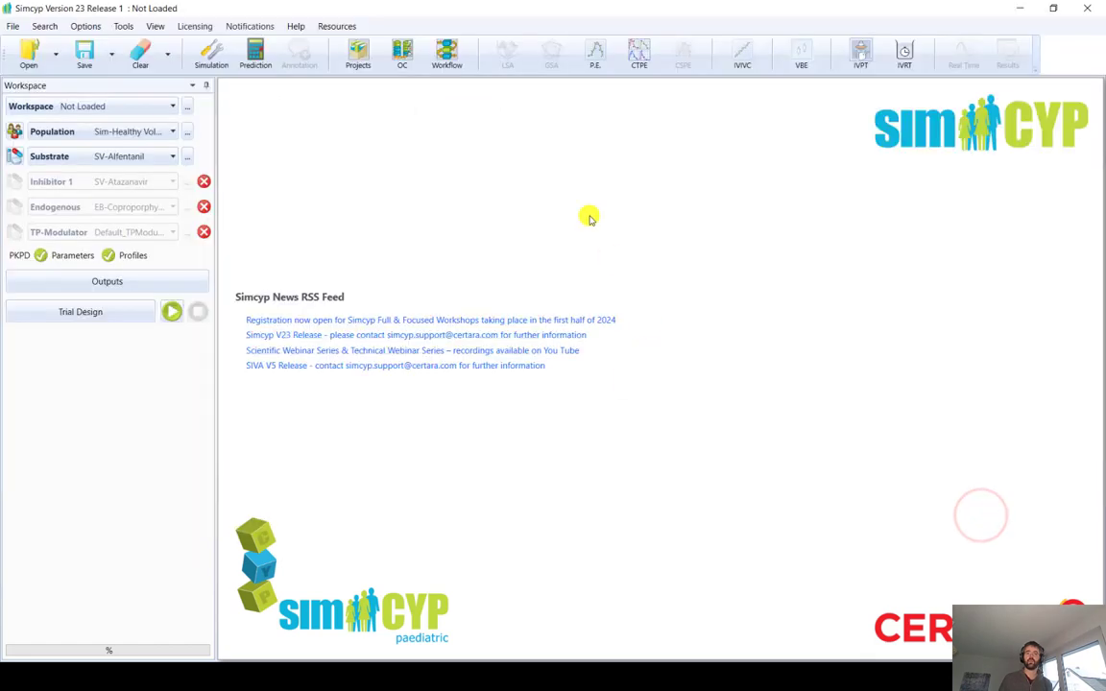
# - Open the Oligo substrate's physicochemical settings, keep ASO as the oligonucleotide type and enable the conjugate
pyautogui.click(19, 155)
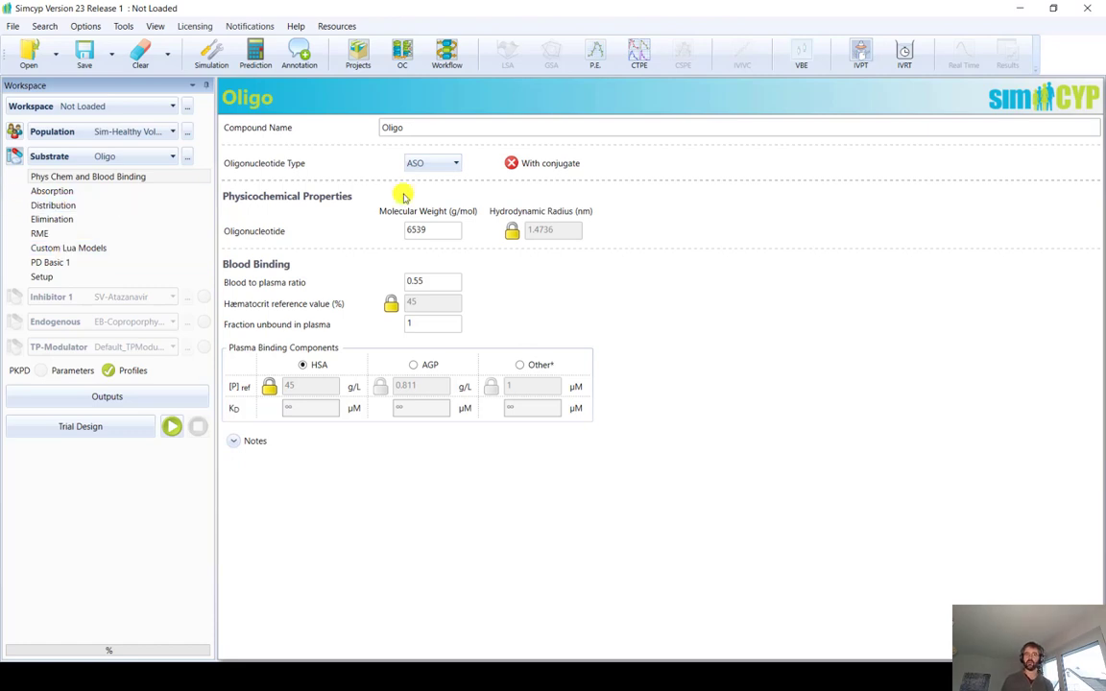
pyautogui.click(437, 163)
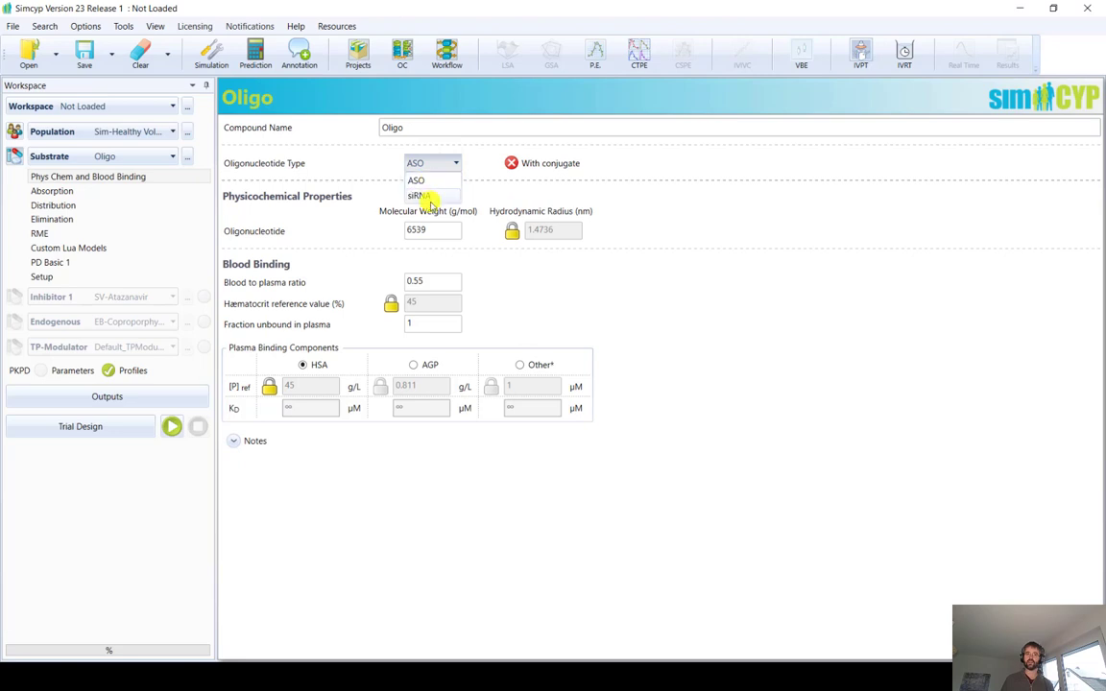
pyautogui.click(527, 192)
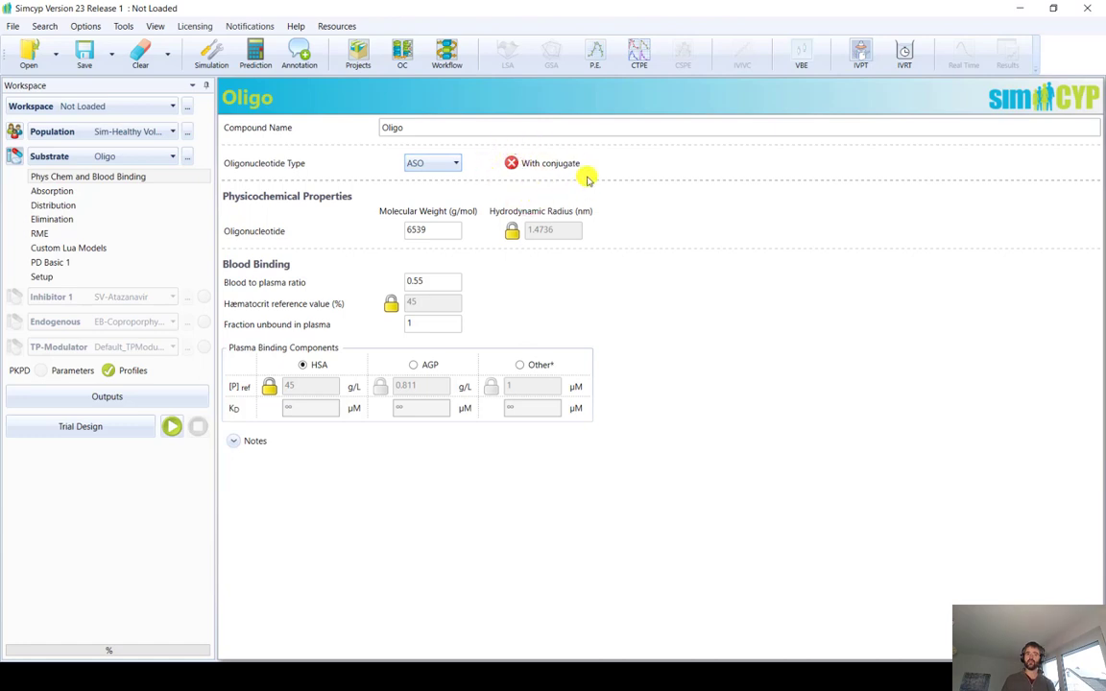
pyautogui.click(511, 165)
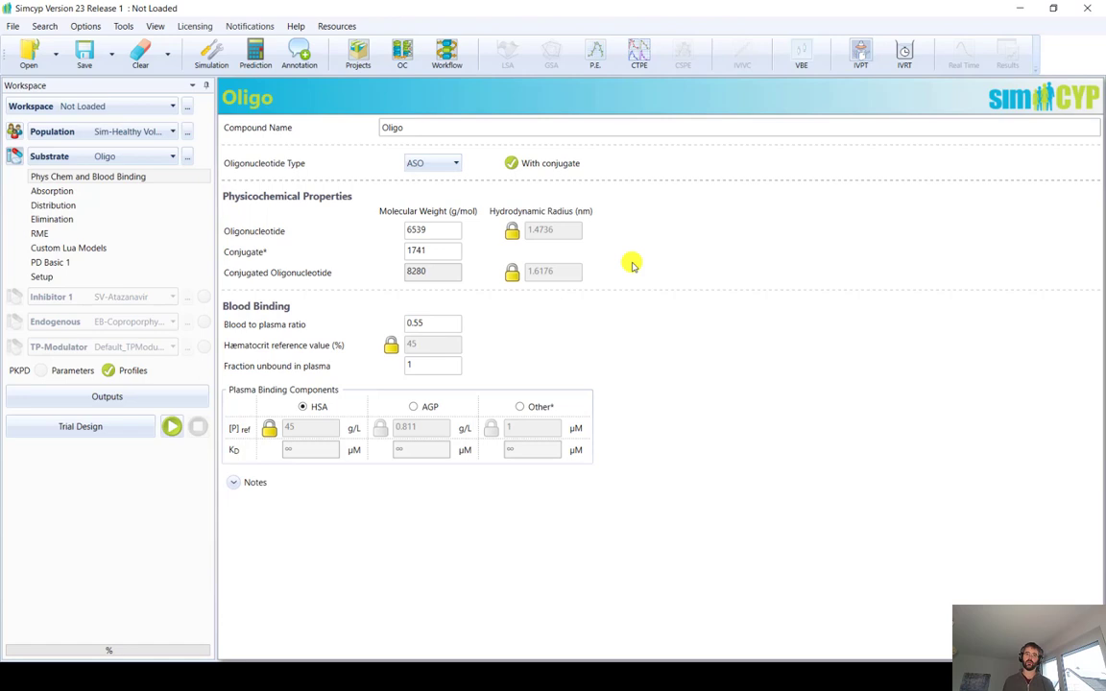
# - Unlock the unconjugated oligonucleotide's hydrodynamic radius and set it to 1.6 nm
pyautogui.click(511, 230)
pyautogui.click(562, 230)
pyautogui.press('BackSpace')
pyautogui.press('BackSpace')
pyautogui.press('BackSpace')
pyautogui.press('BackSpace')
pyautogui.press('BackSpace')
pyautogui.press('BackSpace')
pyautogui.write('1.6')
pyautogui.click(583, 249)
pyautogui.click(444, 230)
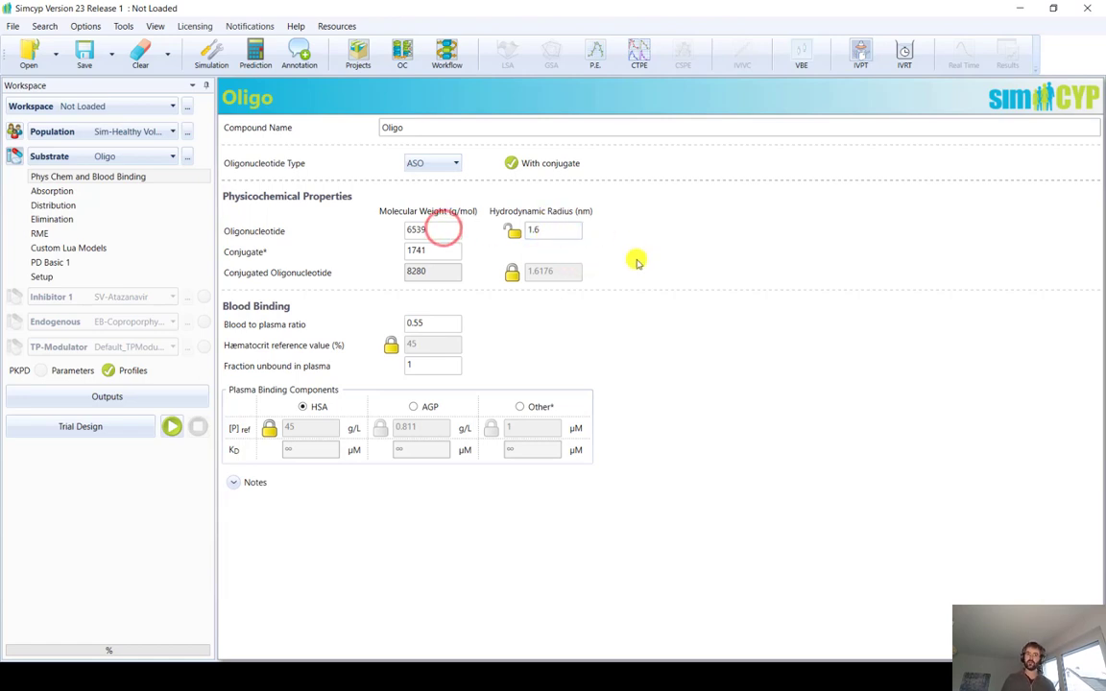
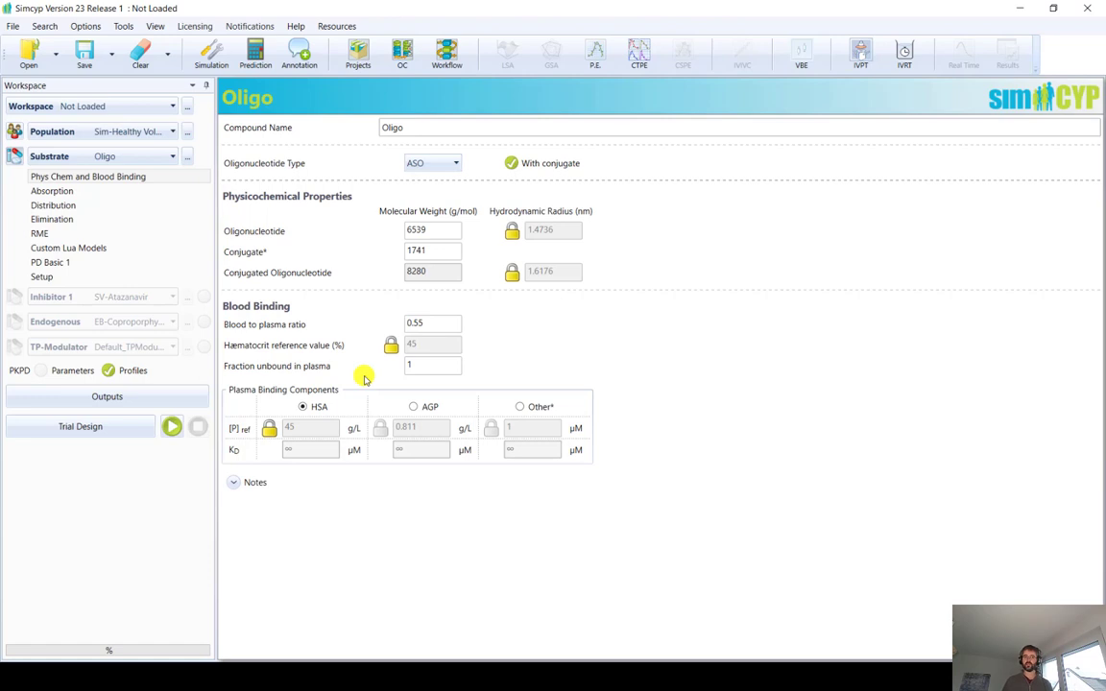
# - Set the compound's fraction unbound in plasma to 0.1
pyautogui.doubleClick(415, 364)
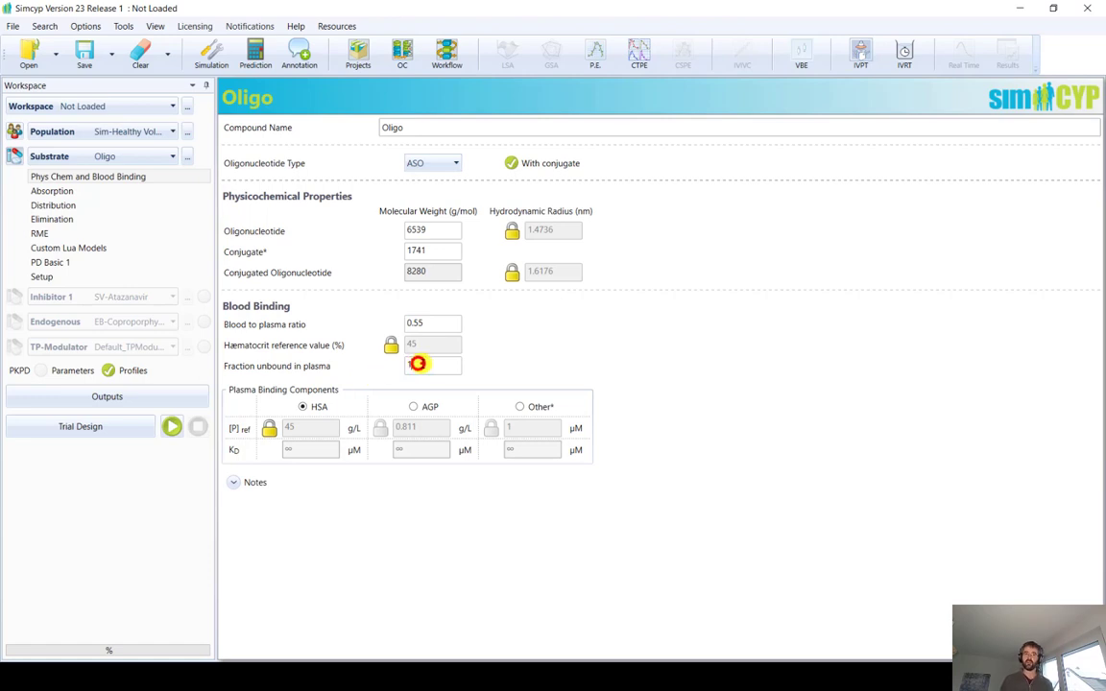
pyautogui.write('0.1')
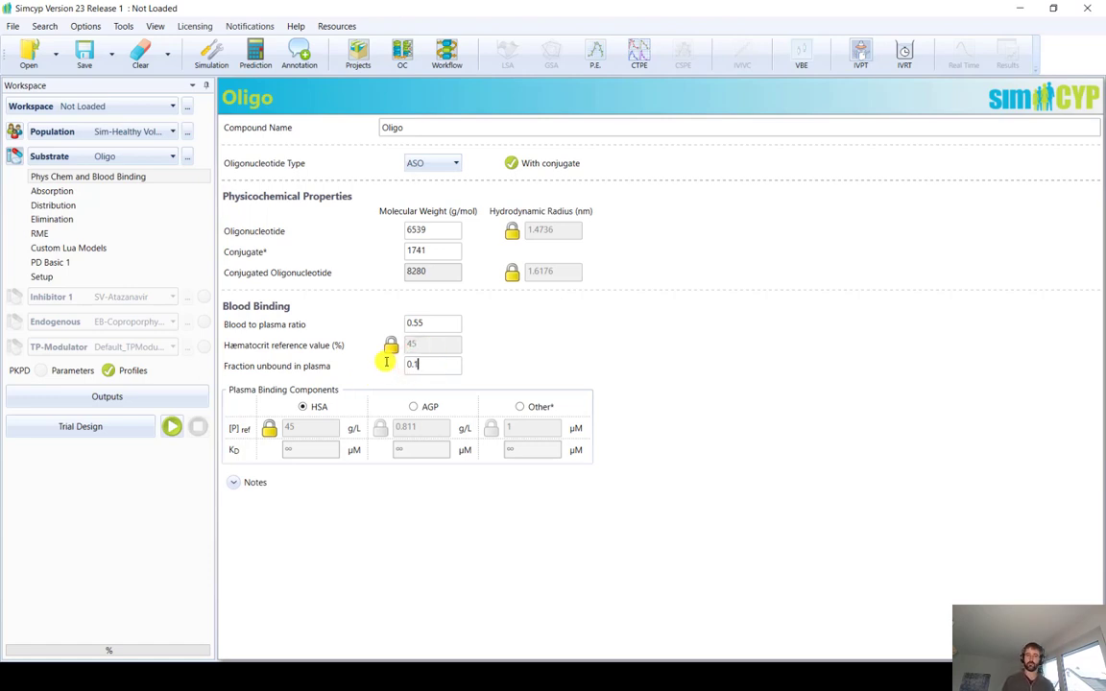
pyautogui.click(686, 345)
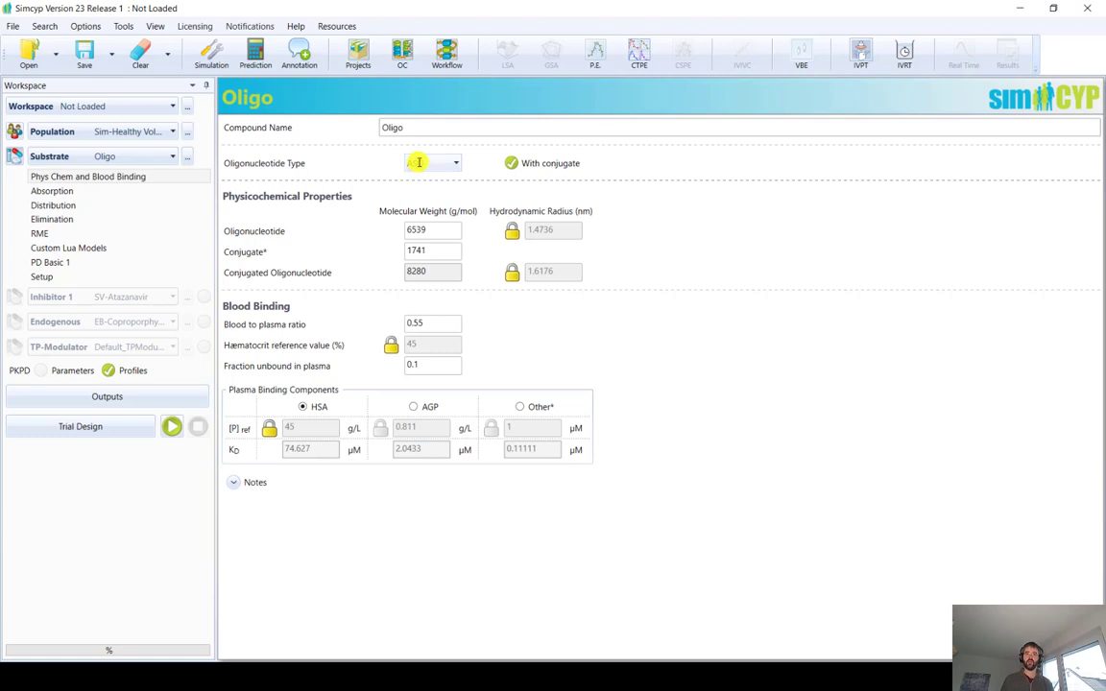
# - Examine the two-pore distribution parameters in the substrate's distribution settings, including the σVs and PSs (L/h) values per tissue
pyautogui.click(52, 206)
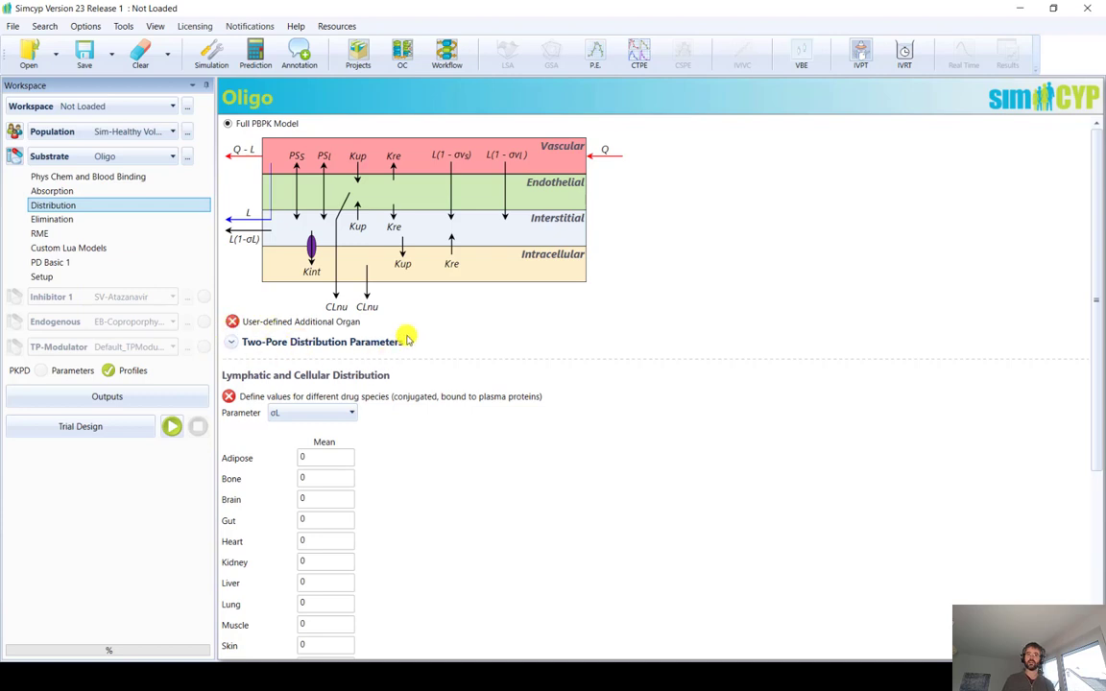
pyautogui.click(230, 342)
pyautogui.click(230, 343)
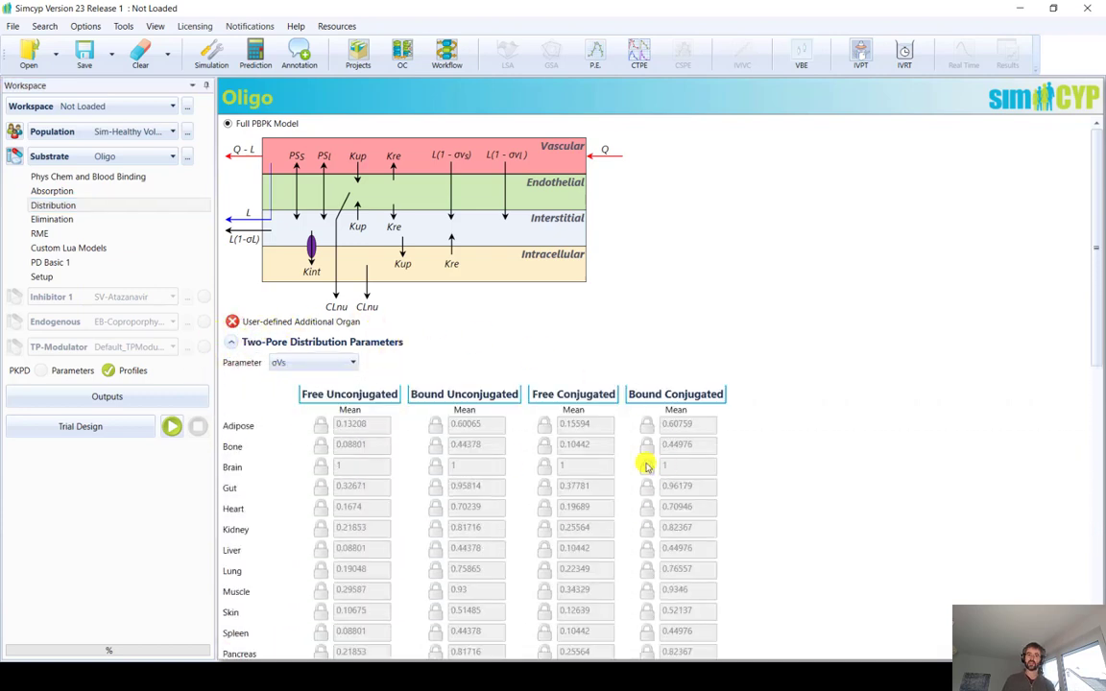
pyautogui.click(327, 364)
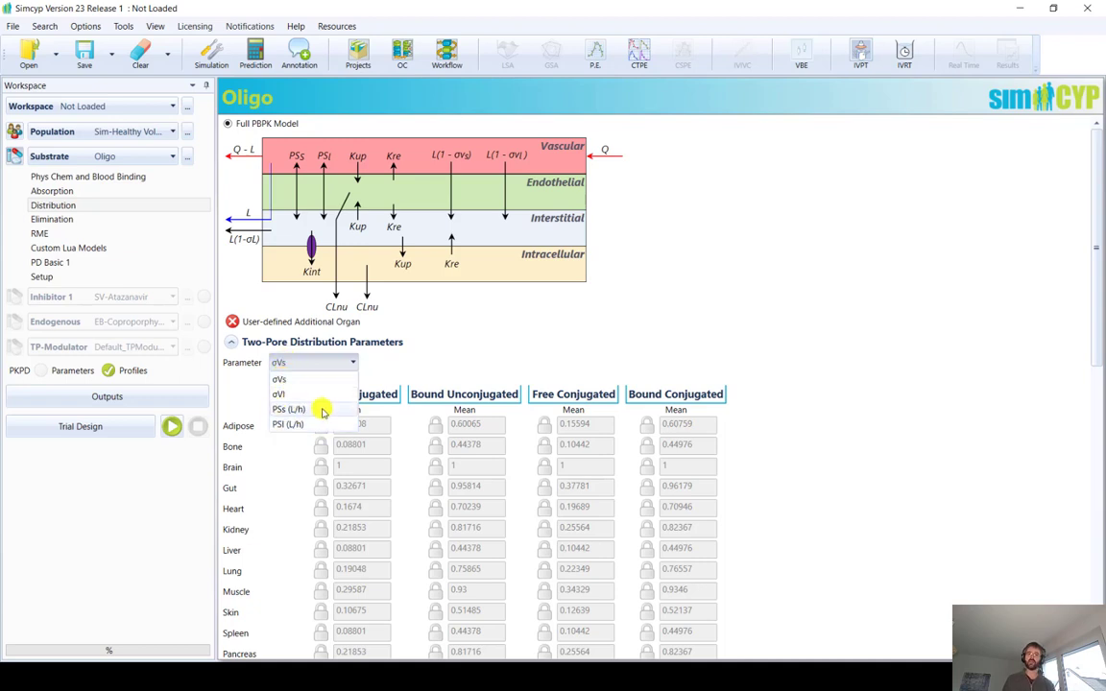
pyautogui.click(541, 339)
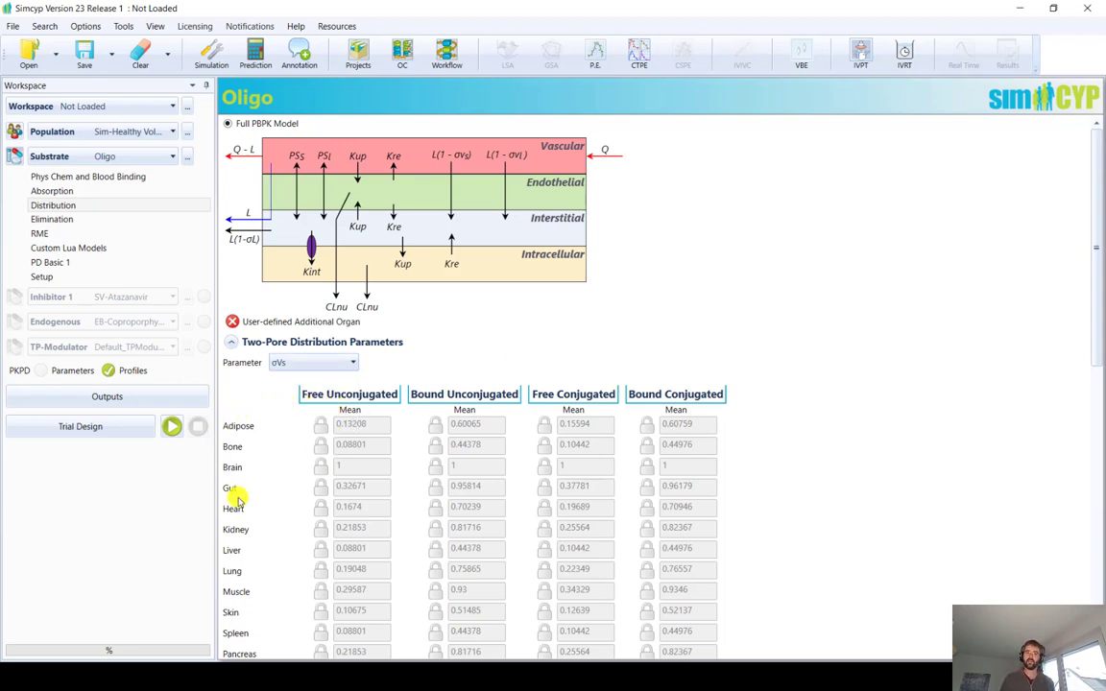
pyautogui.click(326, 363)
pyautogui.click(318, 413)
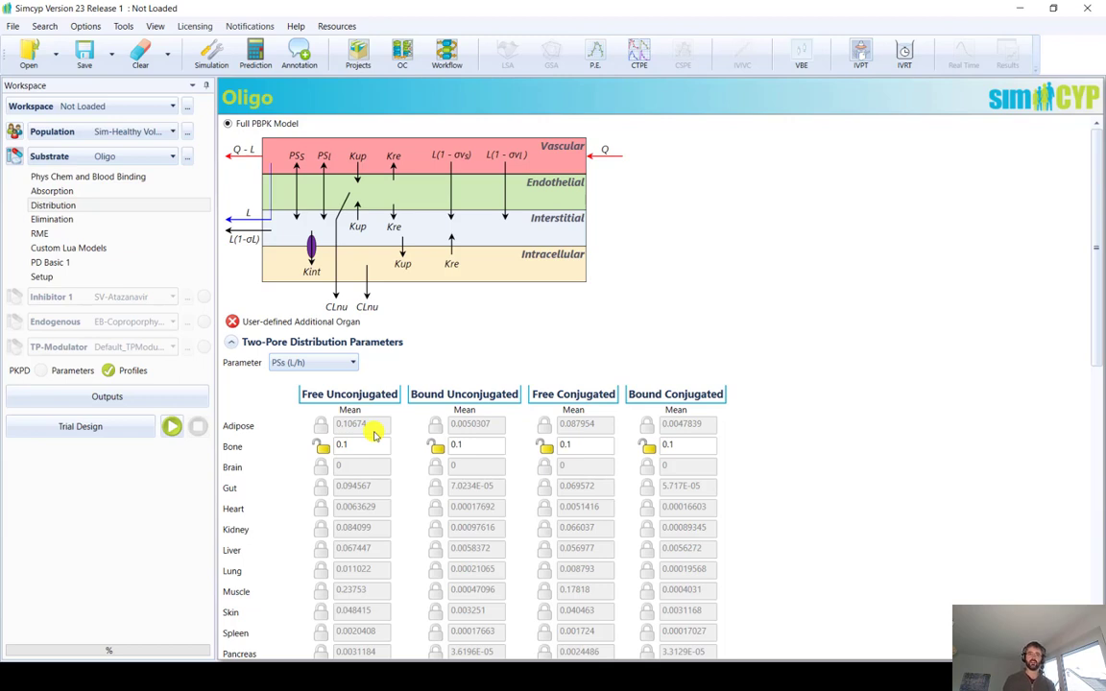
pyautogui.click(235, 341)
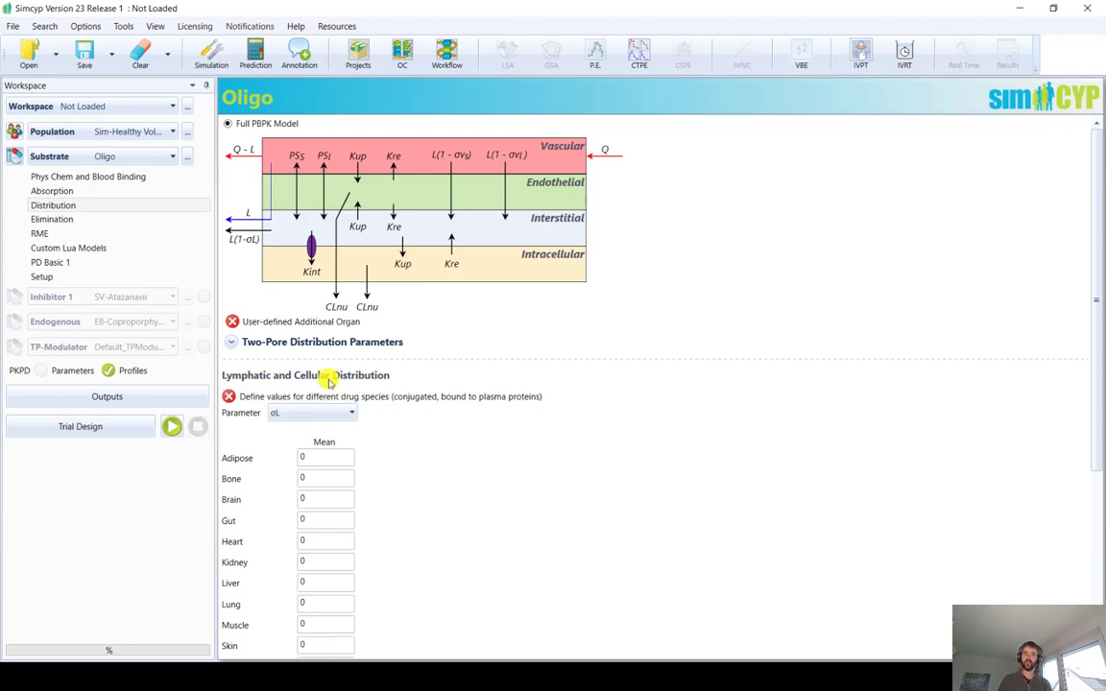
# - Show the Kup (1/h) values under Lymphatic and Cellular Distribution and review them against the model diagram
pyautogui.click(317, 414)
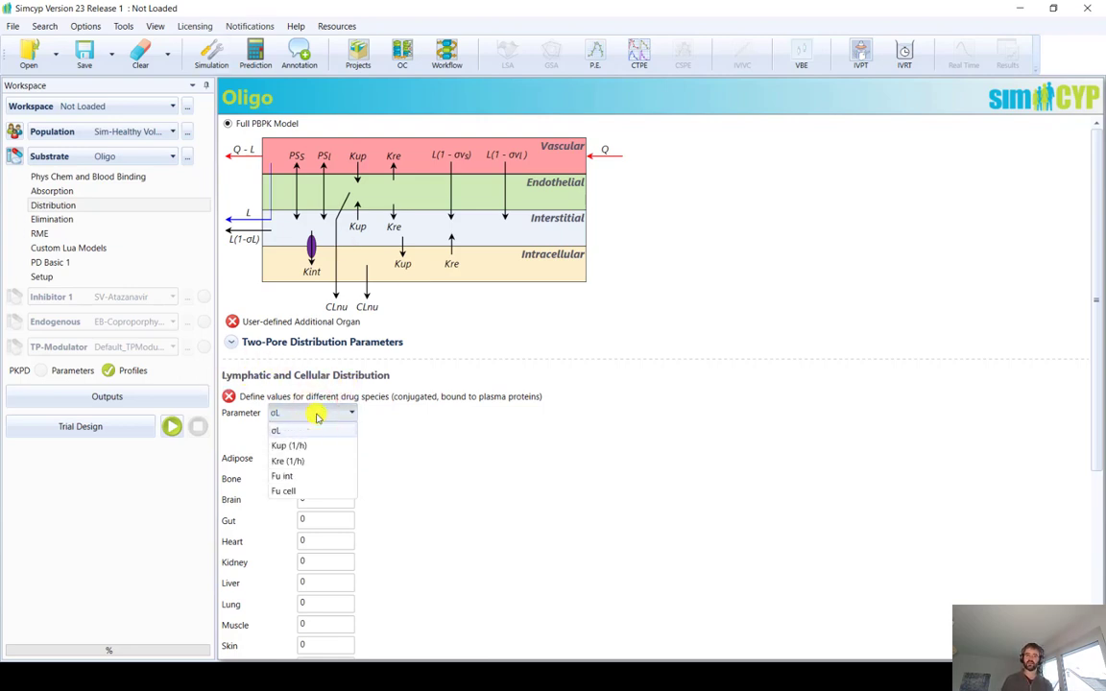
pyautogui.click(301, 446)
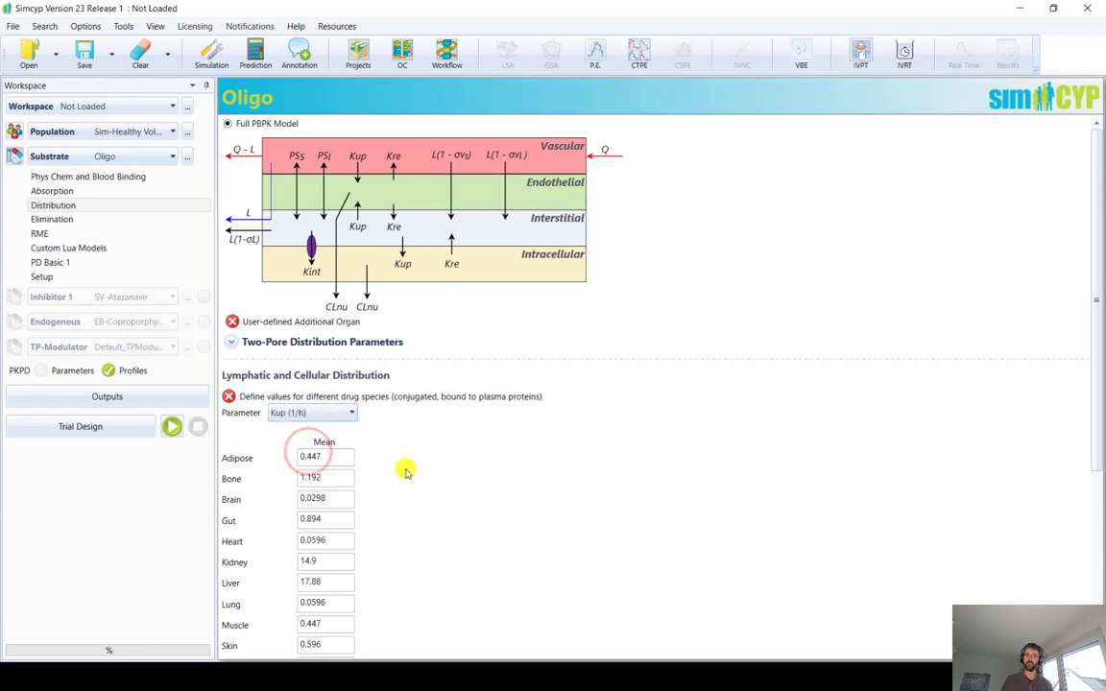
pyautogui.scroll(-1, 401, 459)
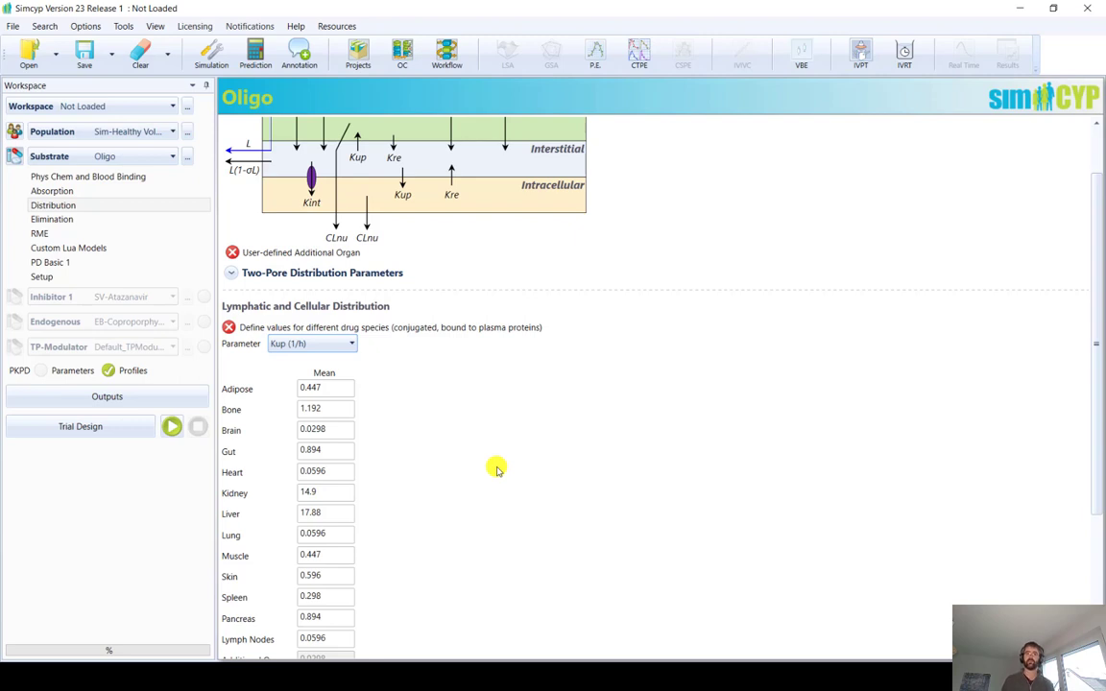
pyautogui.scroll(3, 480, 456)
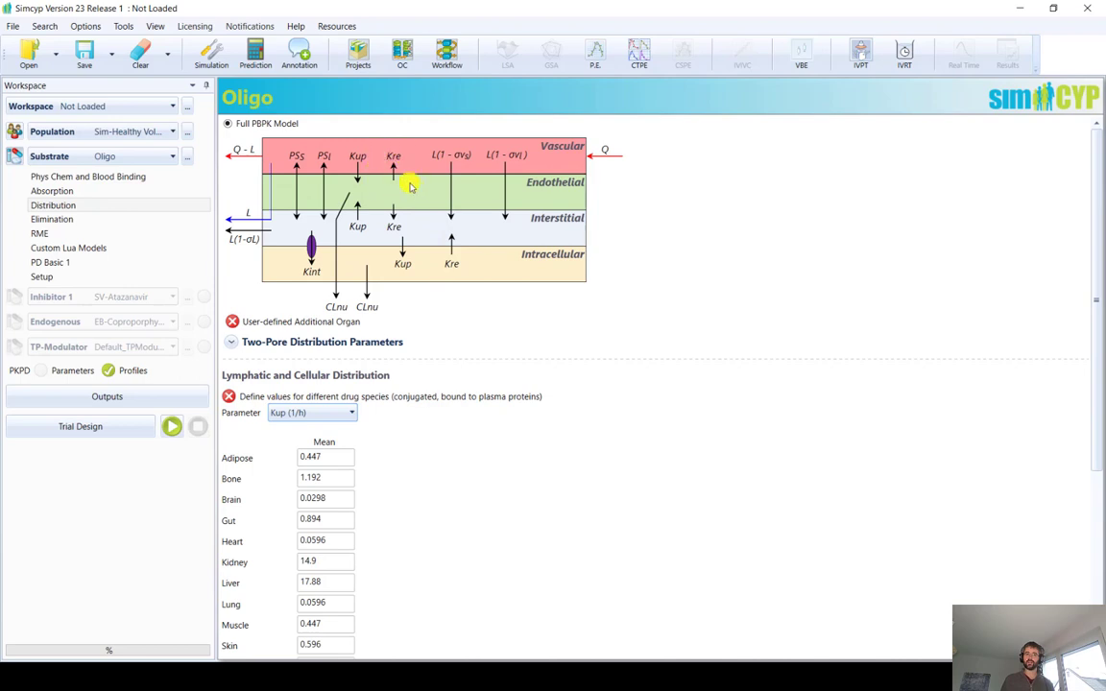
# - Review the Kre (1/h) and Fu cell values per tissue under Lymphatic and Cellular Distribution
pyautogui.click(303, 409)
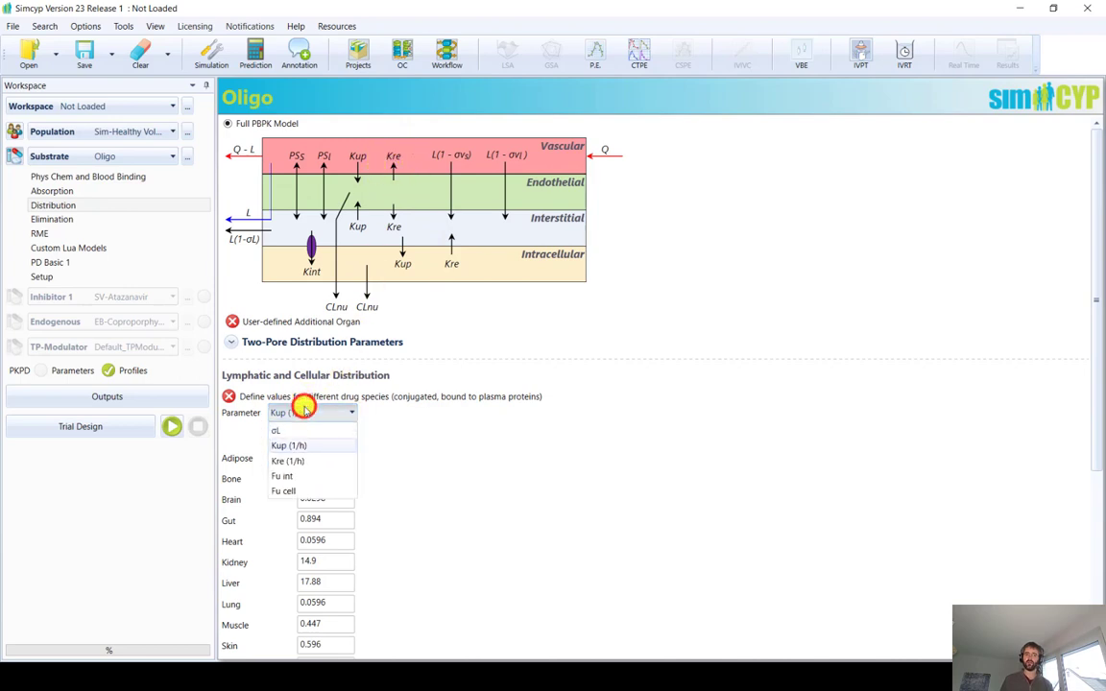
pyautogui.click(289, 459)
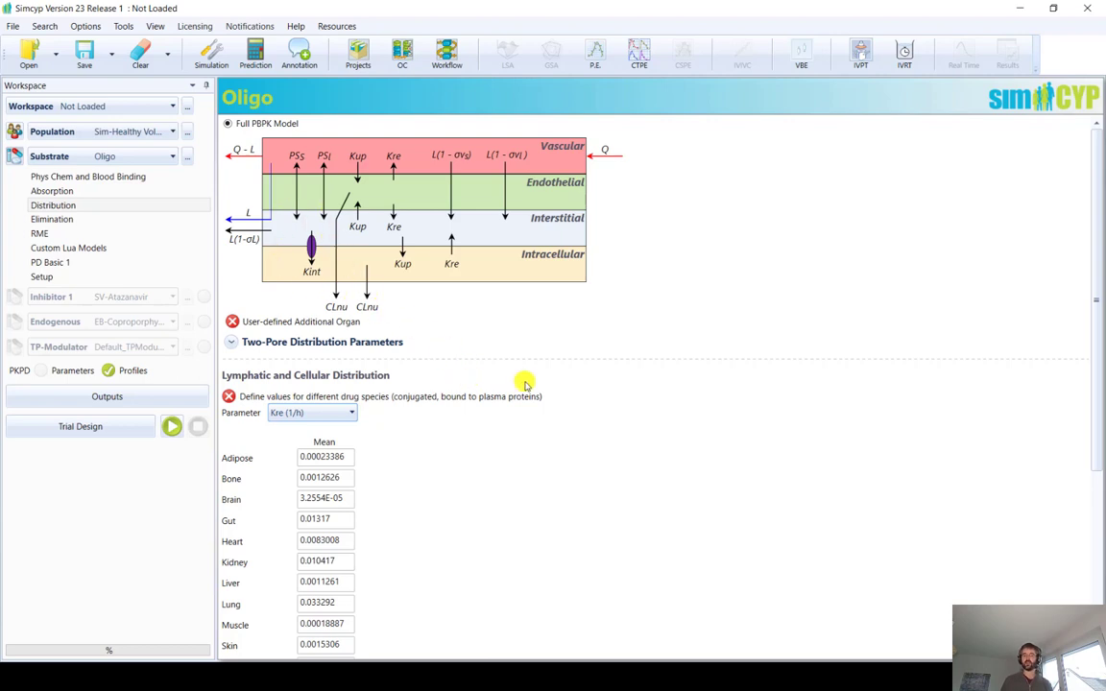
pyautogui.click(345, 413)
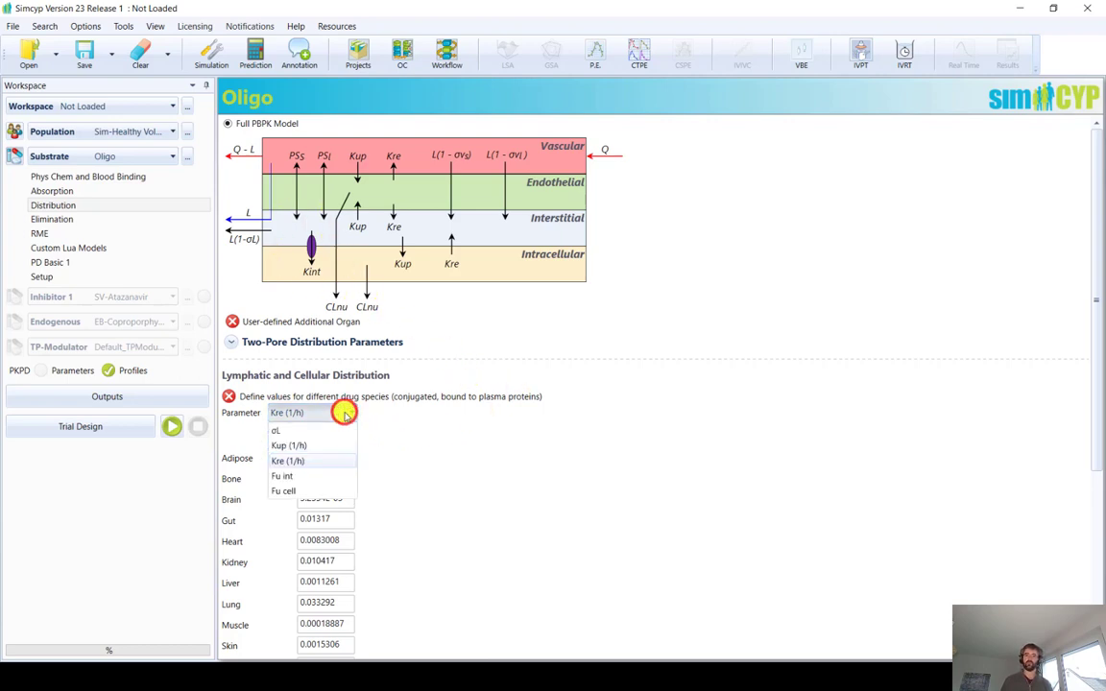
pyautogui.click(283, 491)
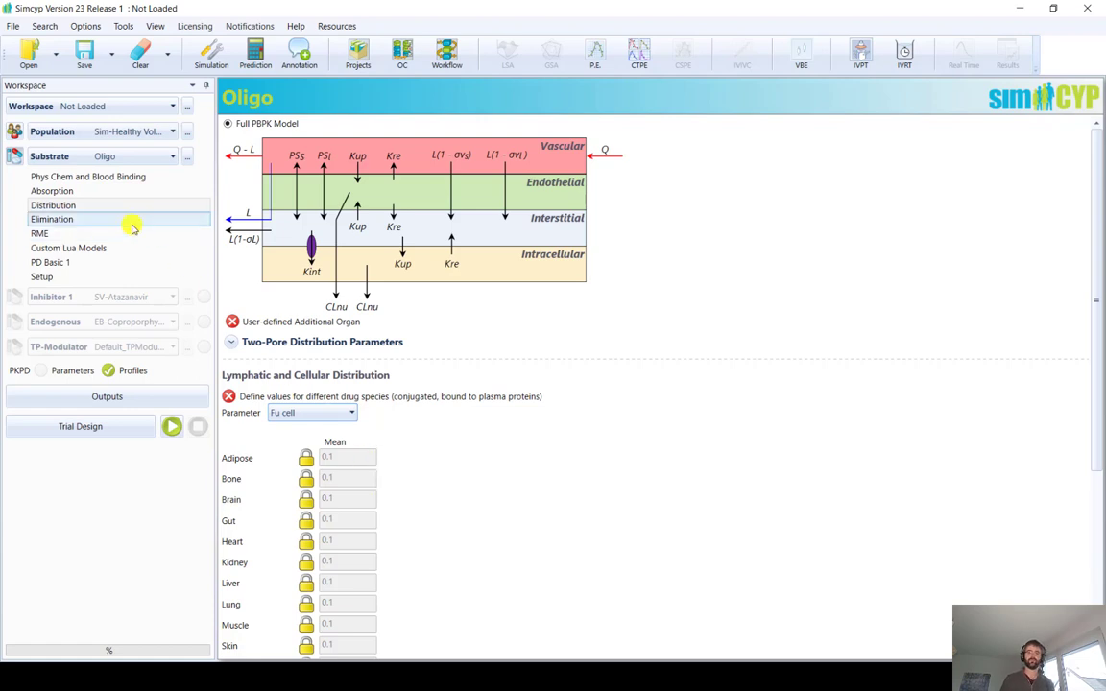
# - Examine the substrate's elimination settings: non-specific clearance, deconjugation rates, renal filtration and tissue metabolism
pyautogui.click(82, 226)
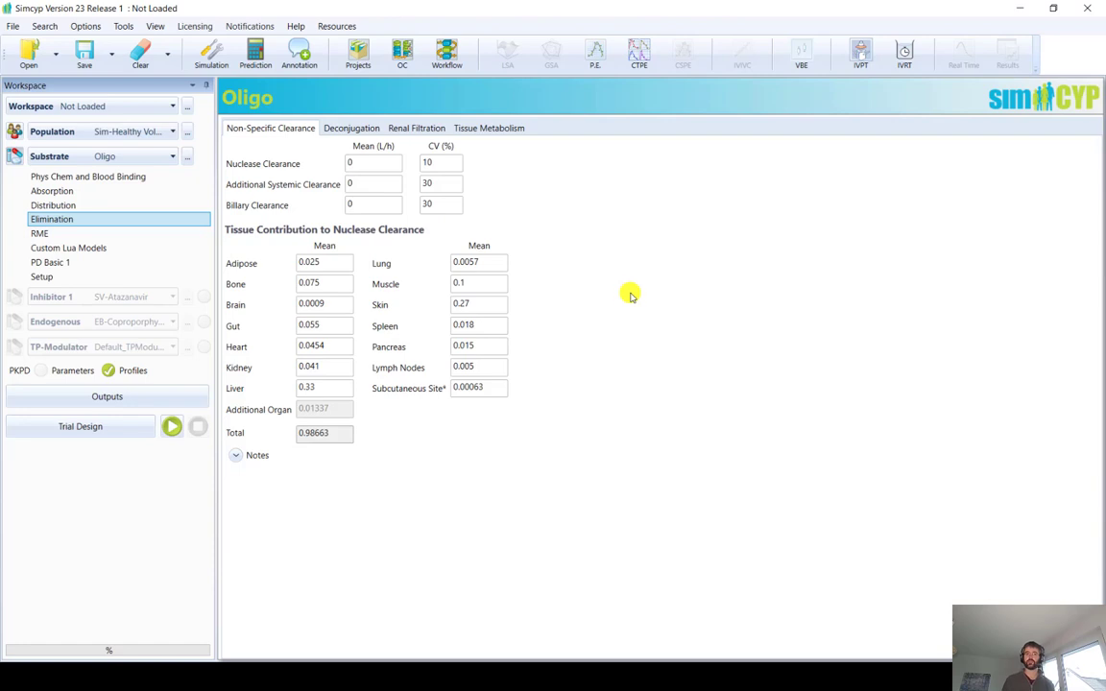
pyautogui.click(359, 128)
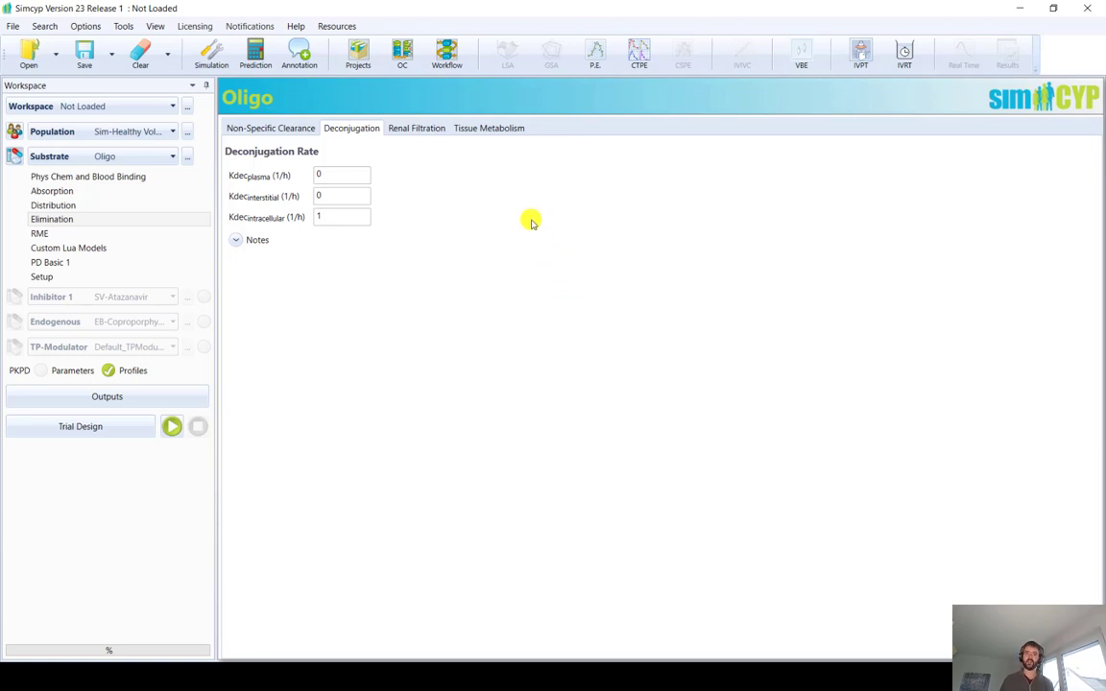
pyautogui.click(431, 128)
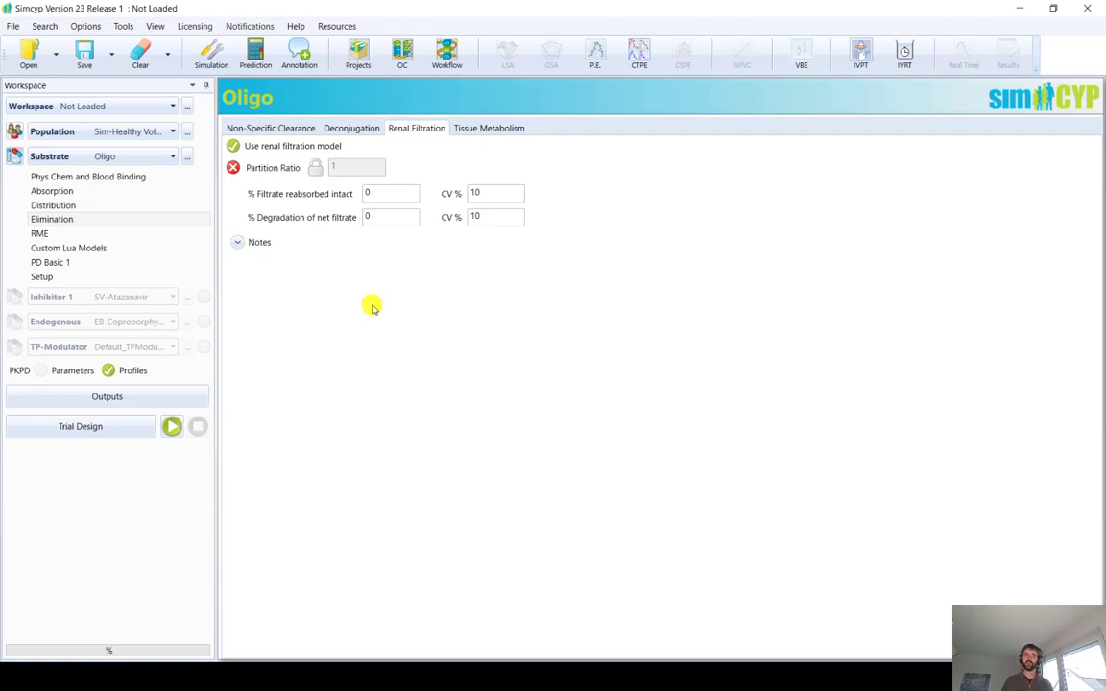
pyautogui.click(482, 128)
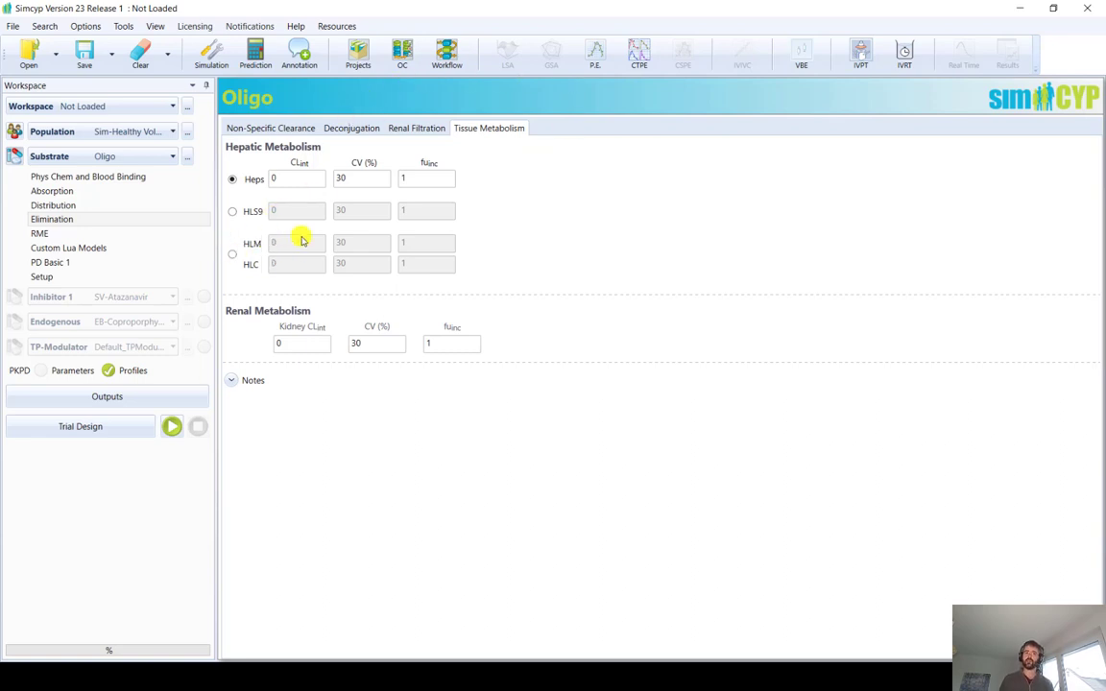
pyautogui.click(259, 129)
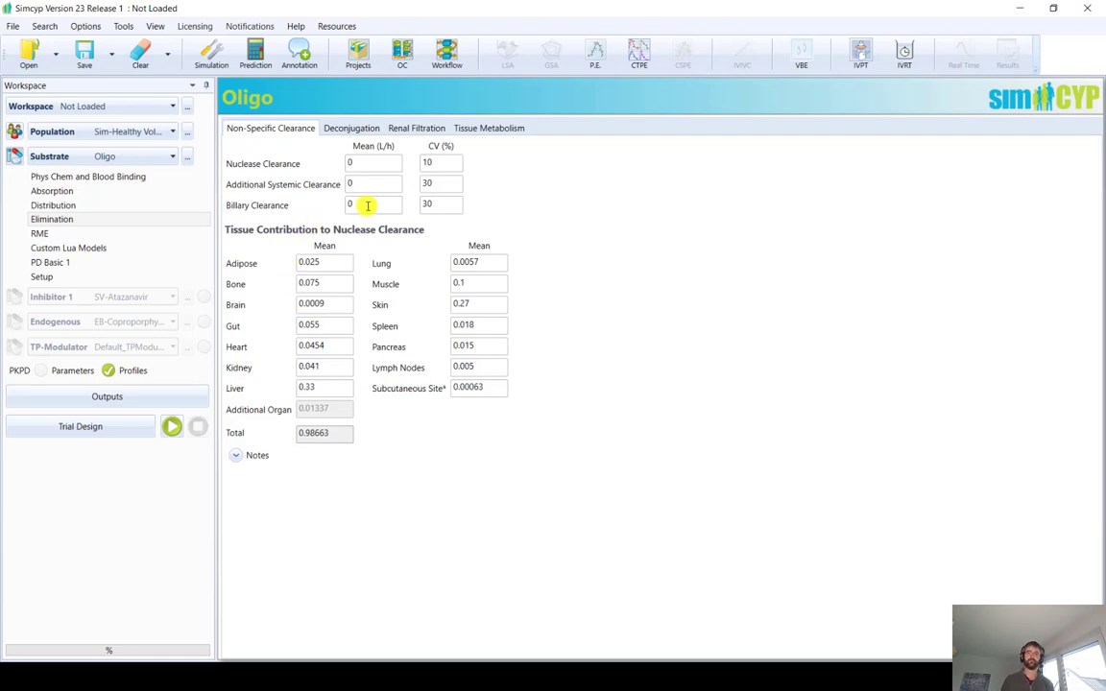
# - Enable the Receptor-Mediated Endocytosis model for the substrate, keeping both free and bound conjugated species as its concentration
pyautogui.click(38, 233)
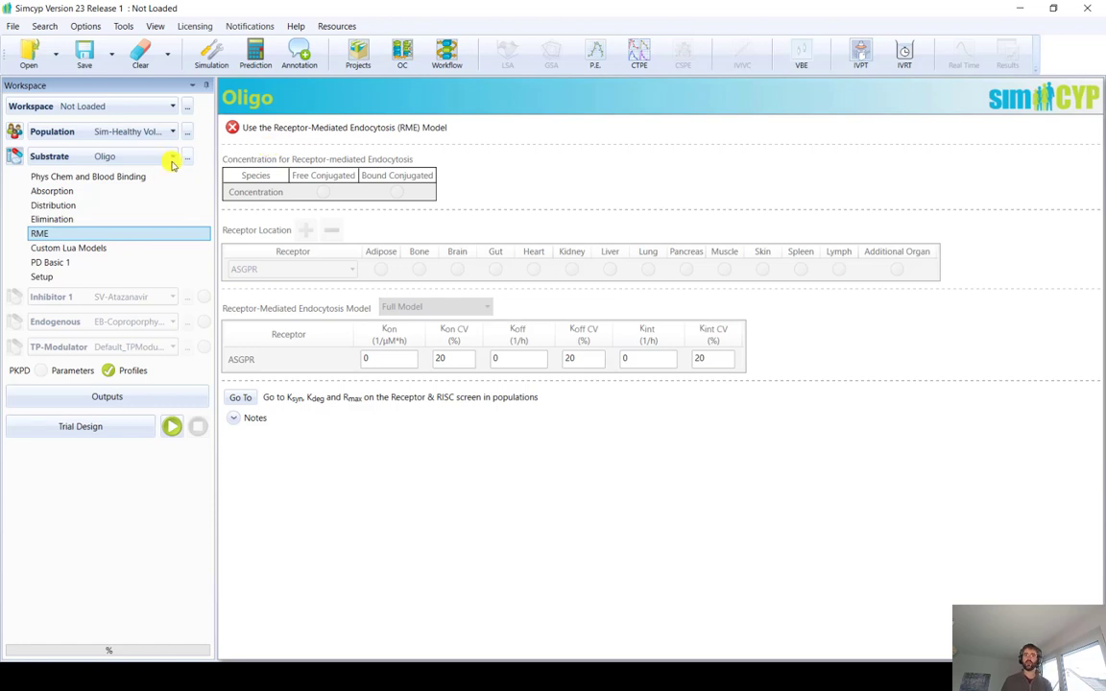
pyautogui.click(232, 128)
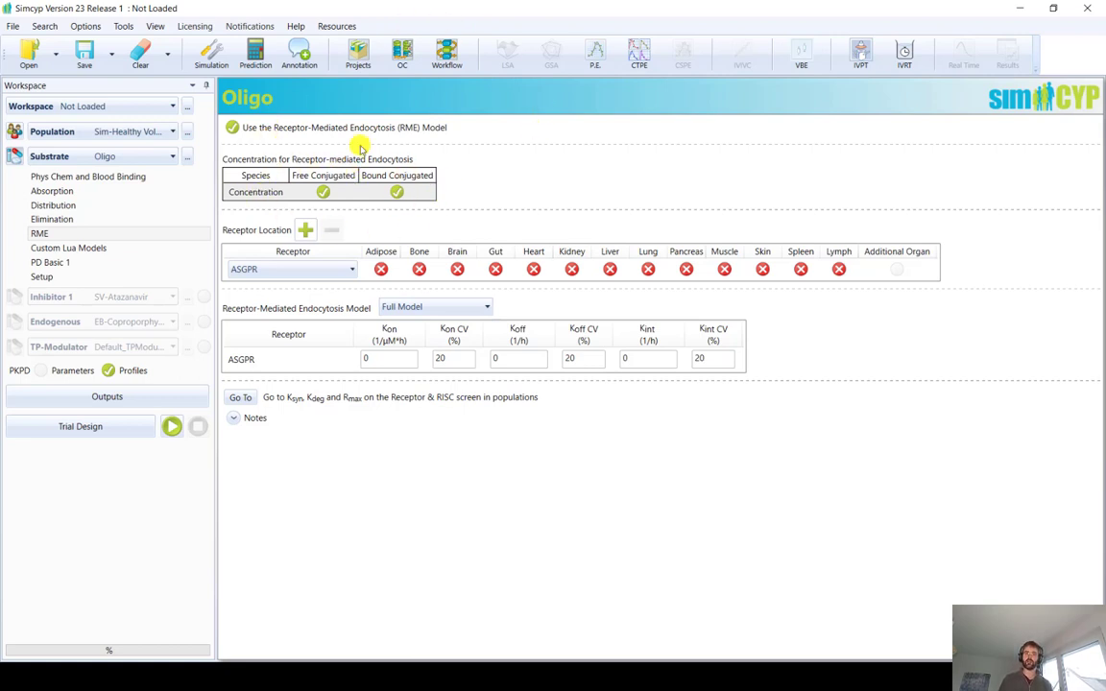
pyautogui.click(399, 192)
pyautogui.click(402, 192)
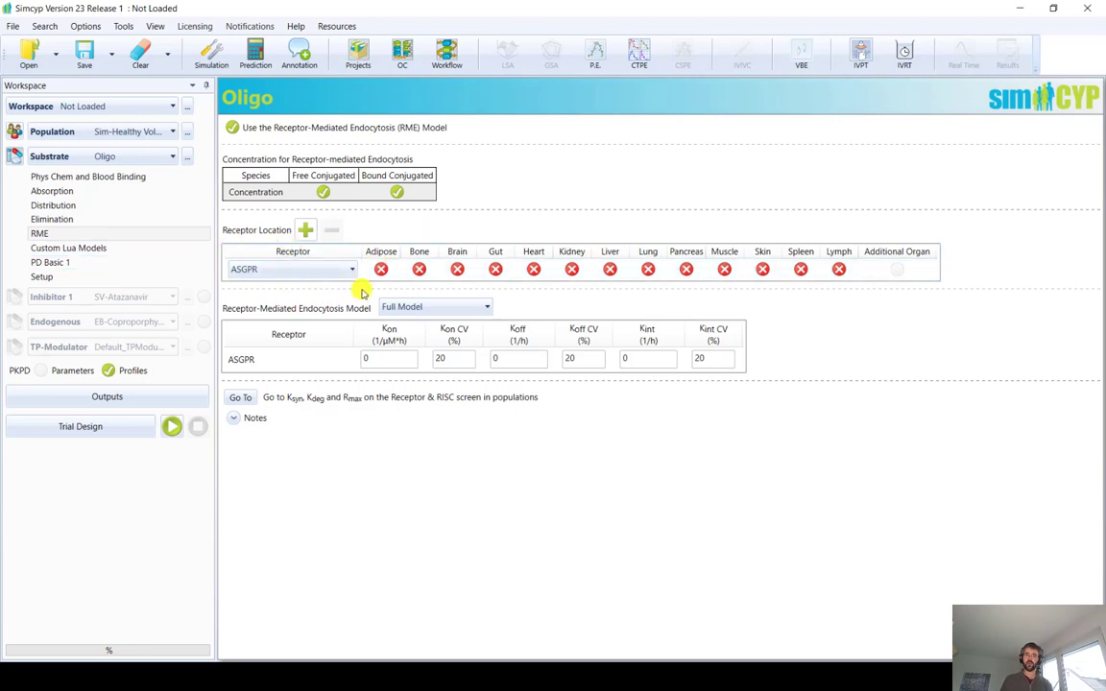
# - Check the available receptors, keep ASGPR and set the liver as its receptor location
pyautogui.click(261, 270)
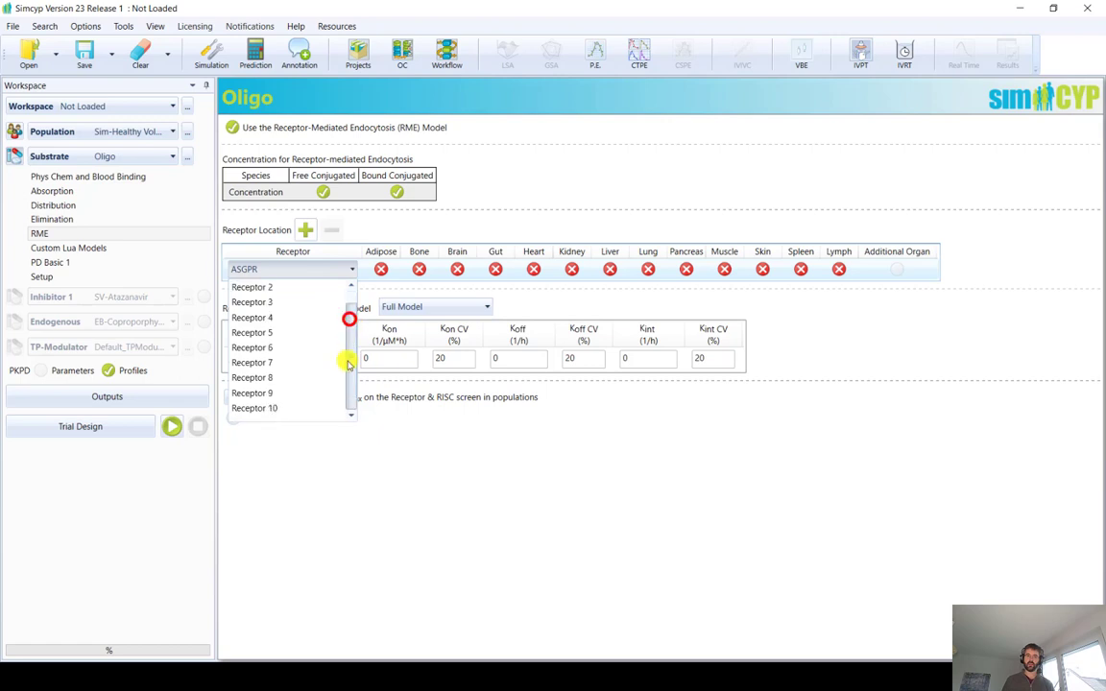
pyautogui.scroll(-1, 288, 317)
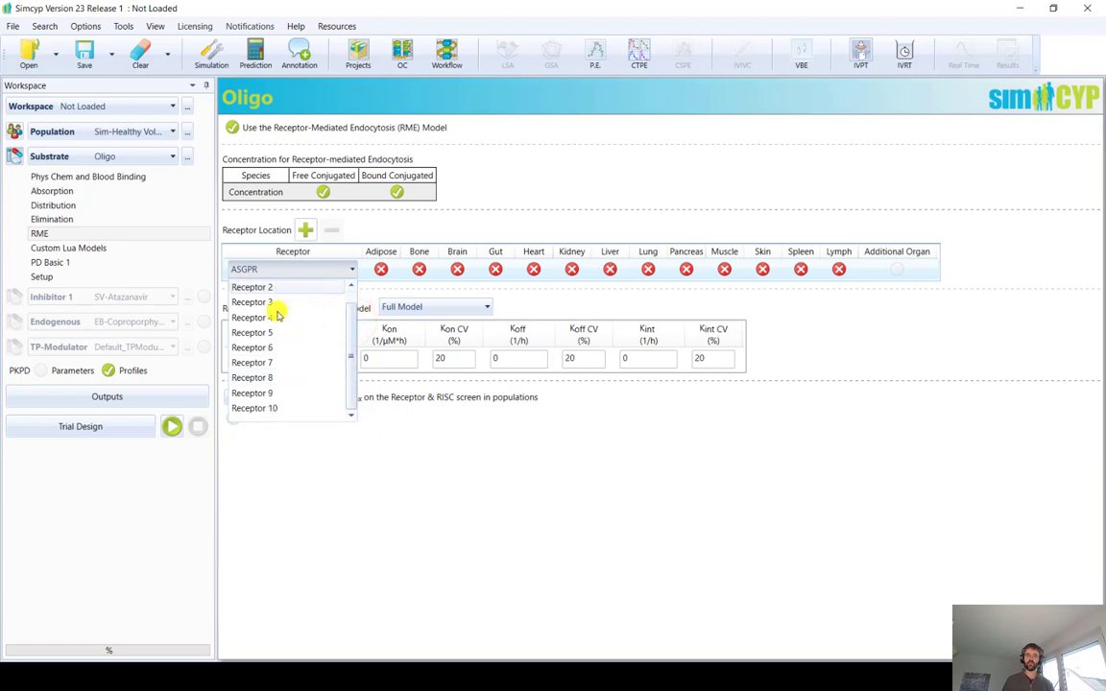
pyautogui.click(351, 353)
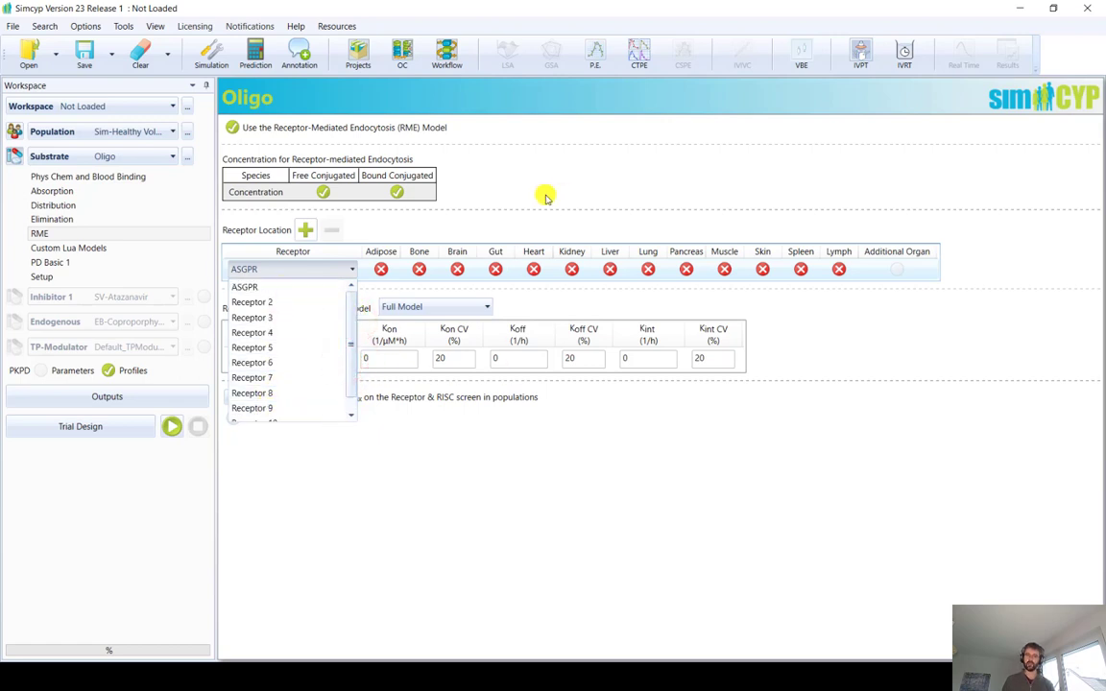
pyautogui.click(463, 478)
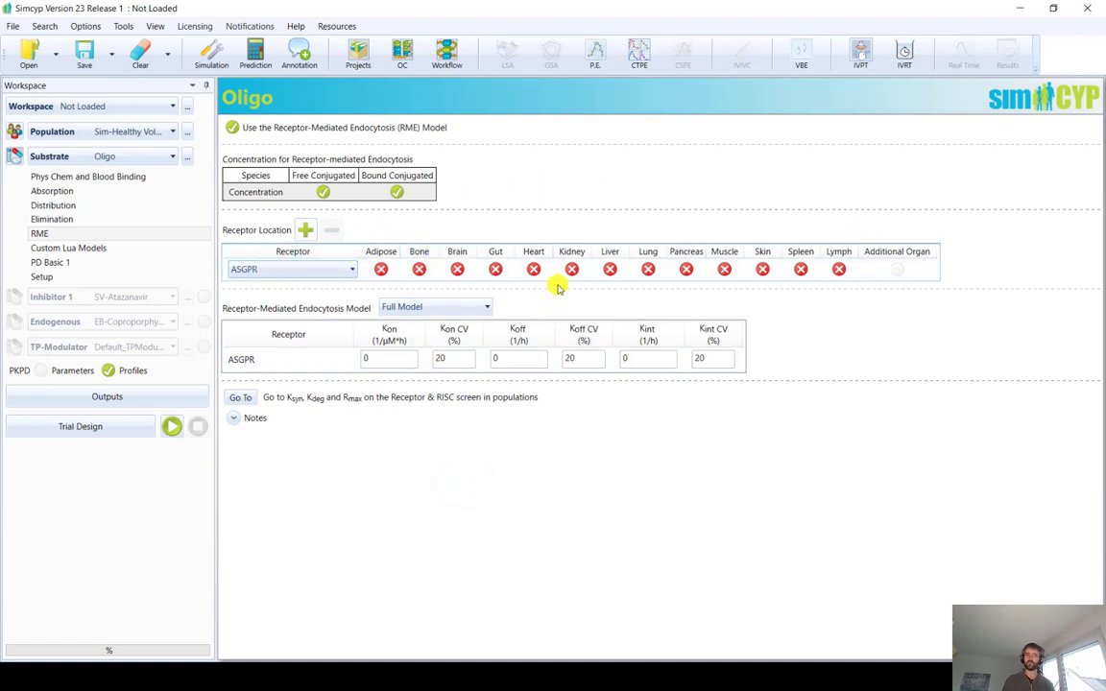
pyautogui.click(610, 268)
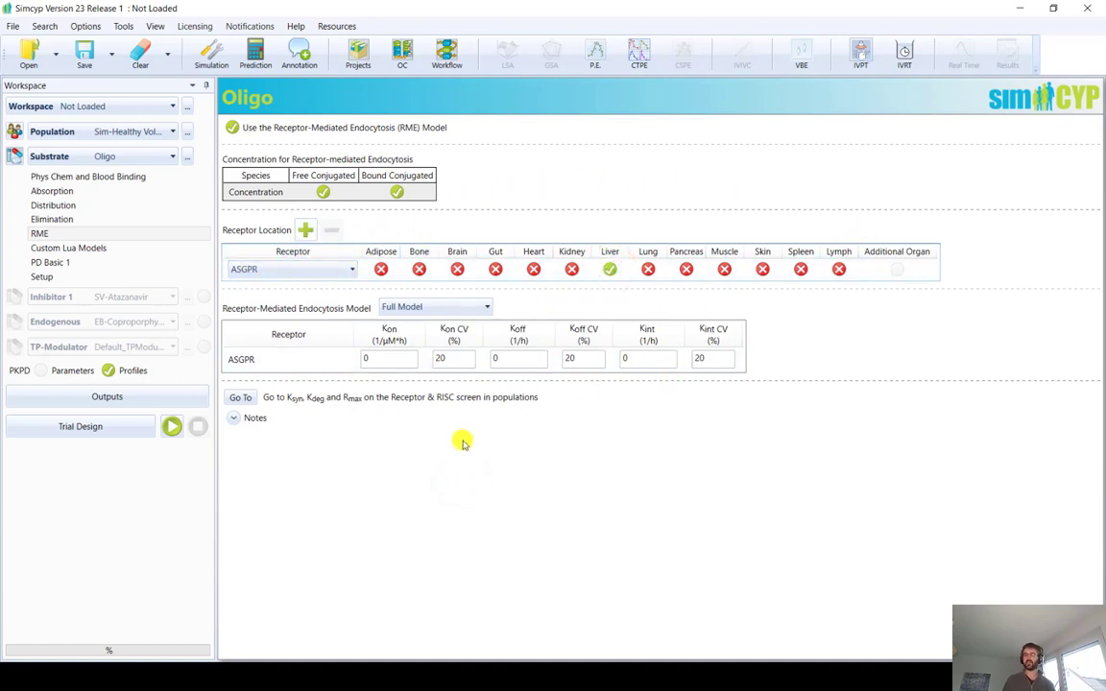
# - Set the receptor-mediated endocytosis model to Quasi-Equilibrium Model
pyautogui.click(437, 309)
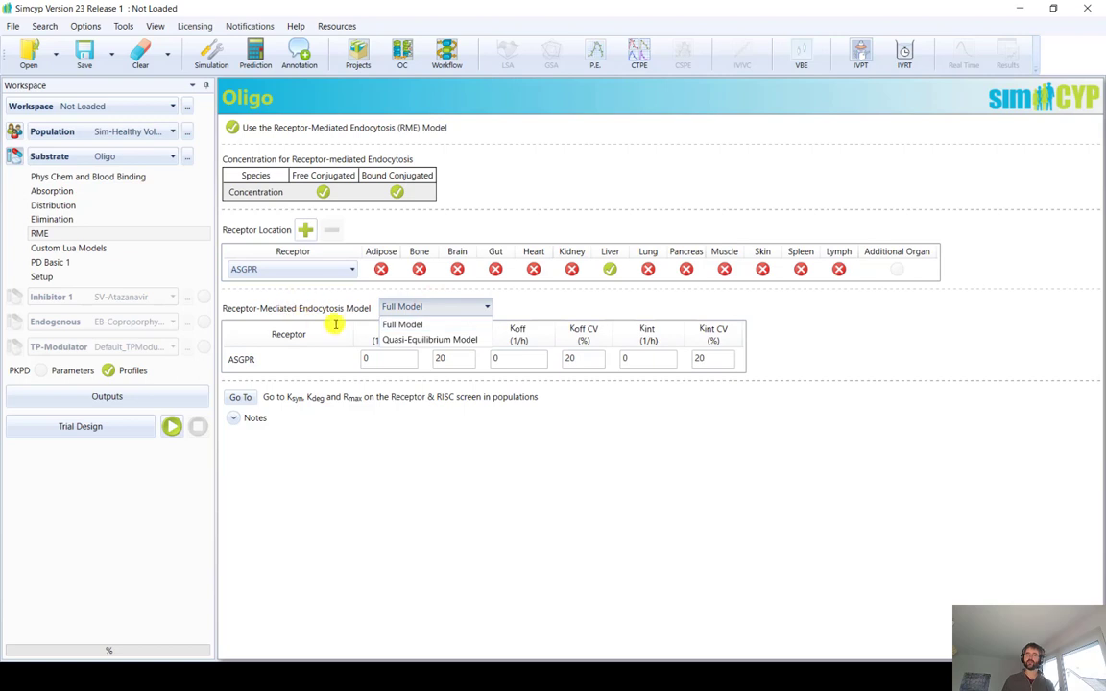
pyautogui.click(377, 440)
pyautogui.click(442, 307)
pyautogui.click(427, 335)
pyautogui.click(417, 432)
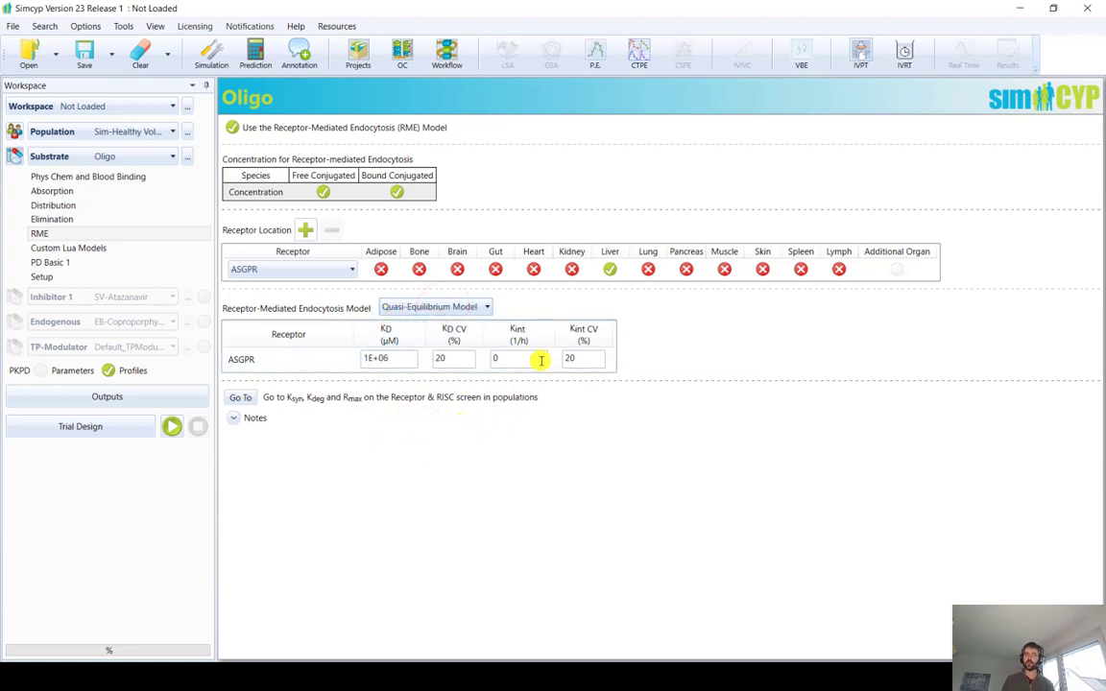
# - Change the oligonucleotide type to siRNA and review the RISC complex binding parameters in the distribution settings
pyautogui.click(54, 204)
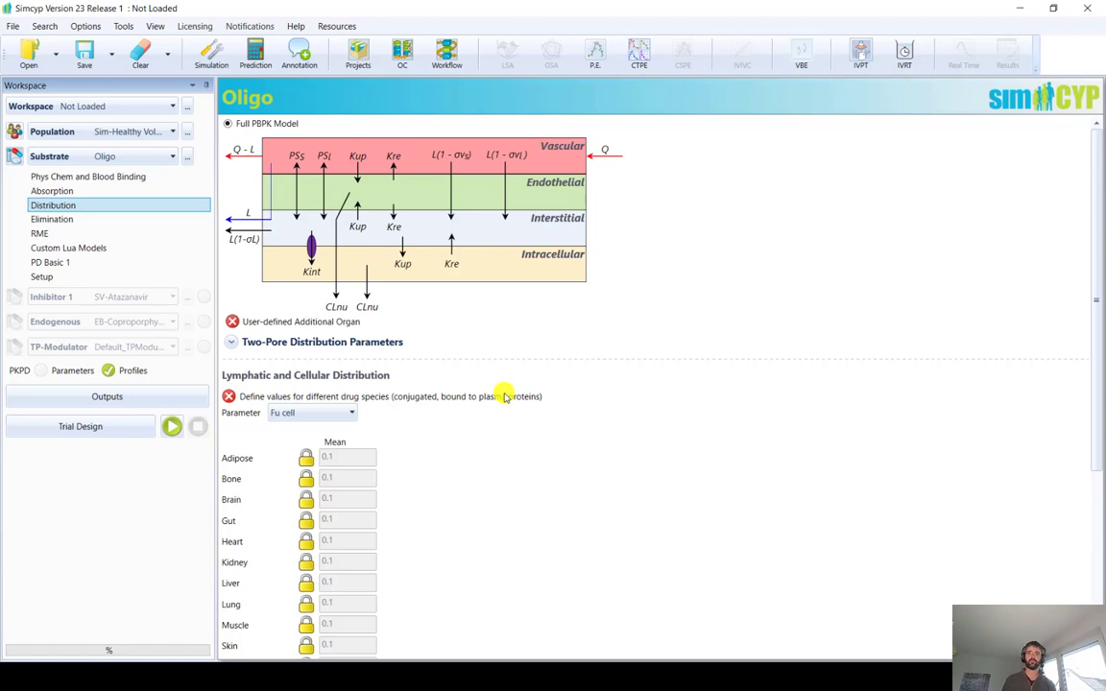
pyautogui.click(118, 177)
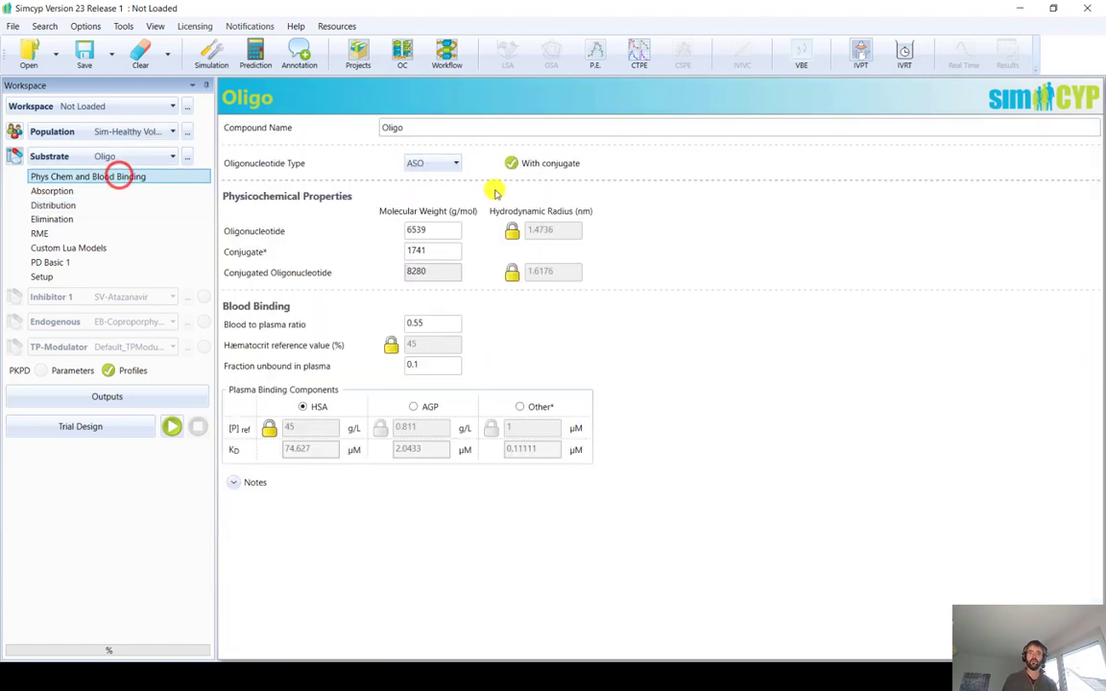
pyautogui.click(435, 163)
pyautogui.click(432, 197)
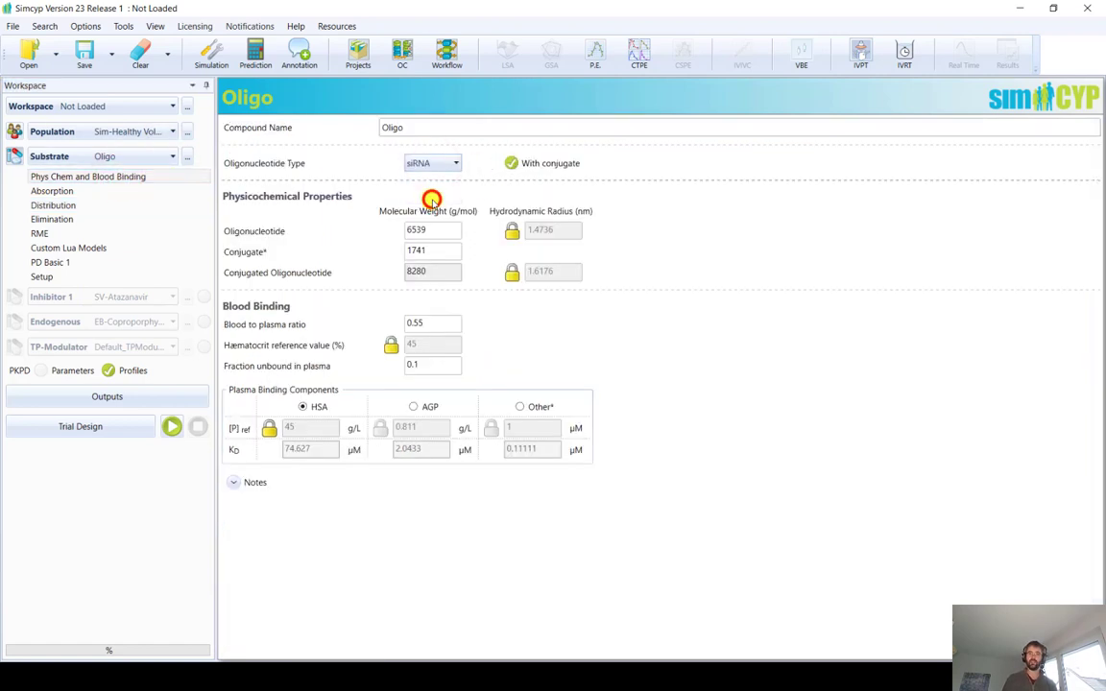
pyautogui.click(55, 205)
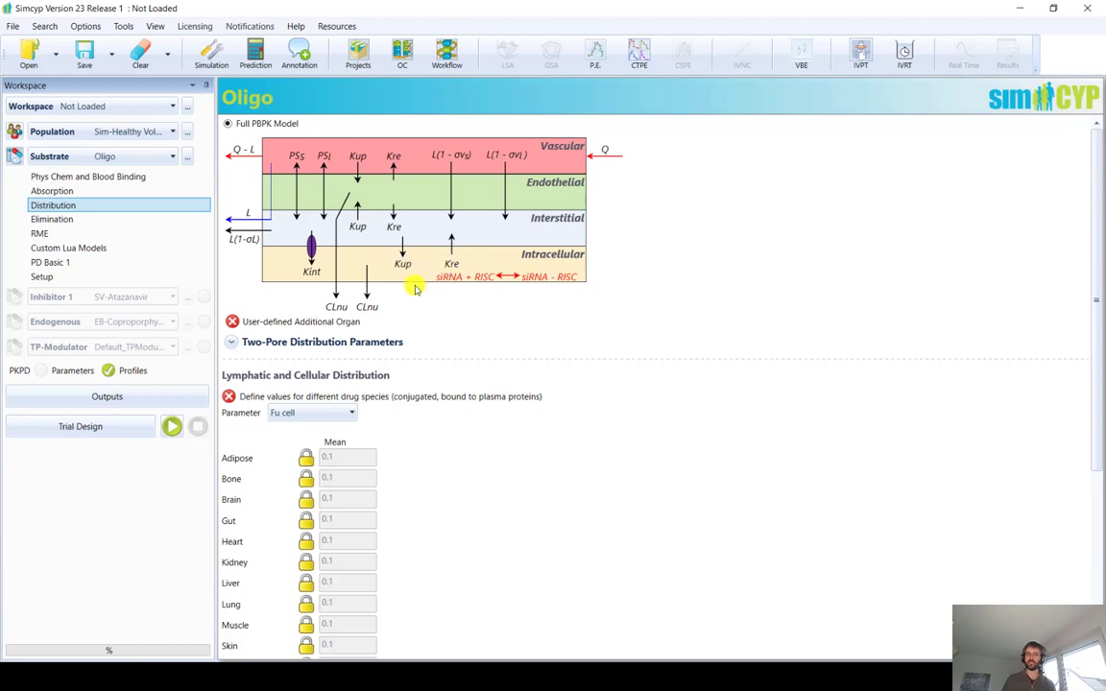
pyautogui.scroll(-5, 490, 360)
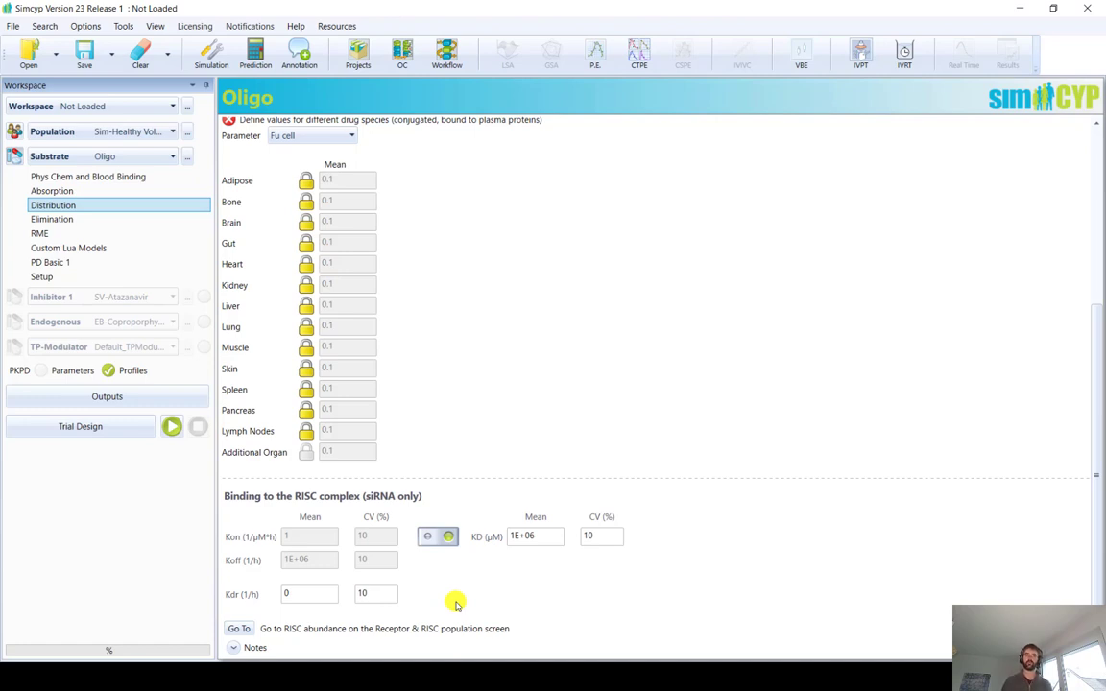
# - Activate the substrate's basic PD model with the liver as PK compartment and check the available concentration inputs, keeping Total concentration
pyautogui.click(43, 262)
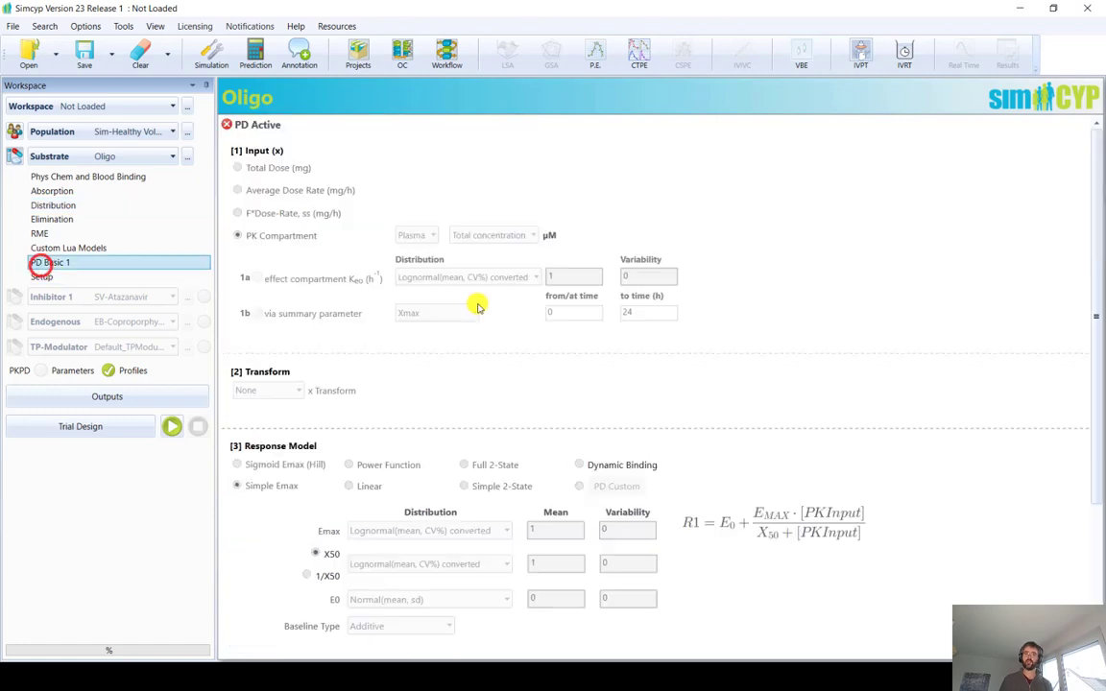
pyautogui.click(225, 125)
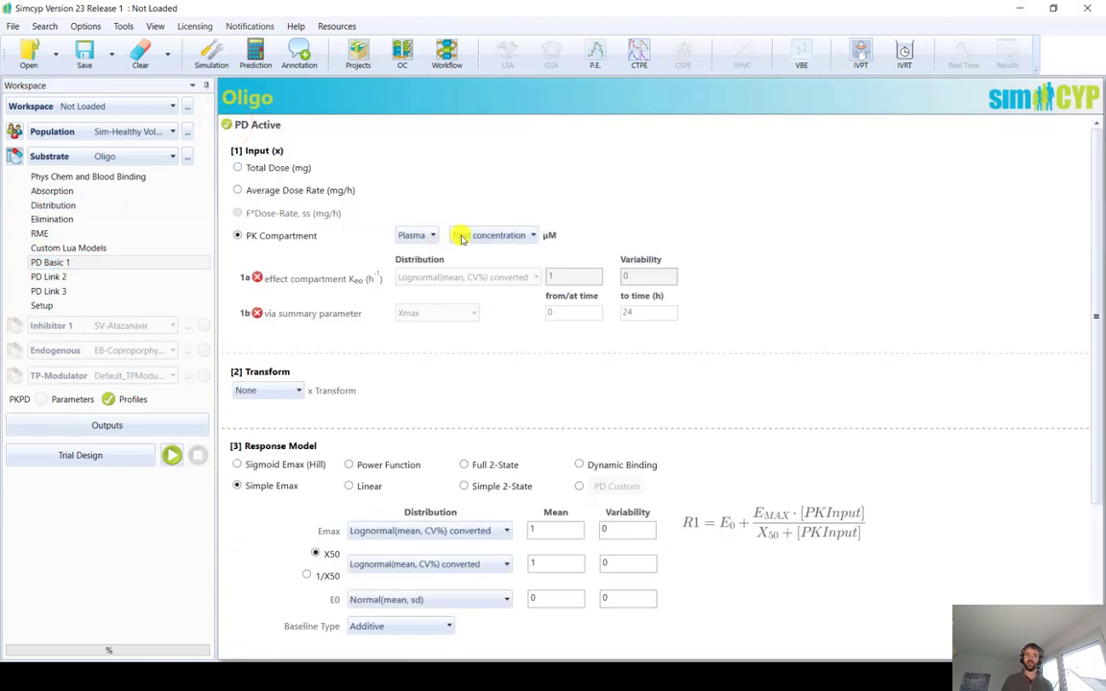
pyautogui.click(415, 235)
pyautogui.scroll(-2, 420, 355)
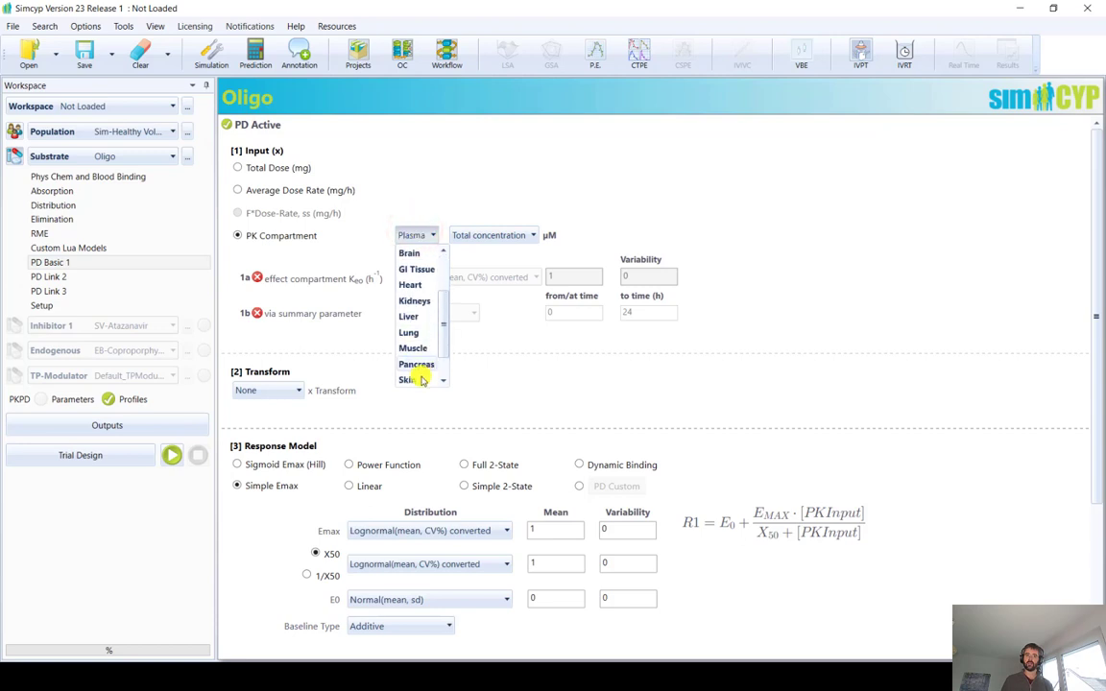
pyautogui.click(409, 284)
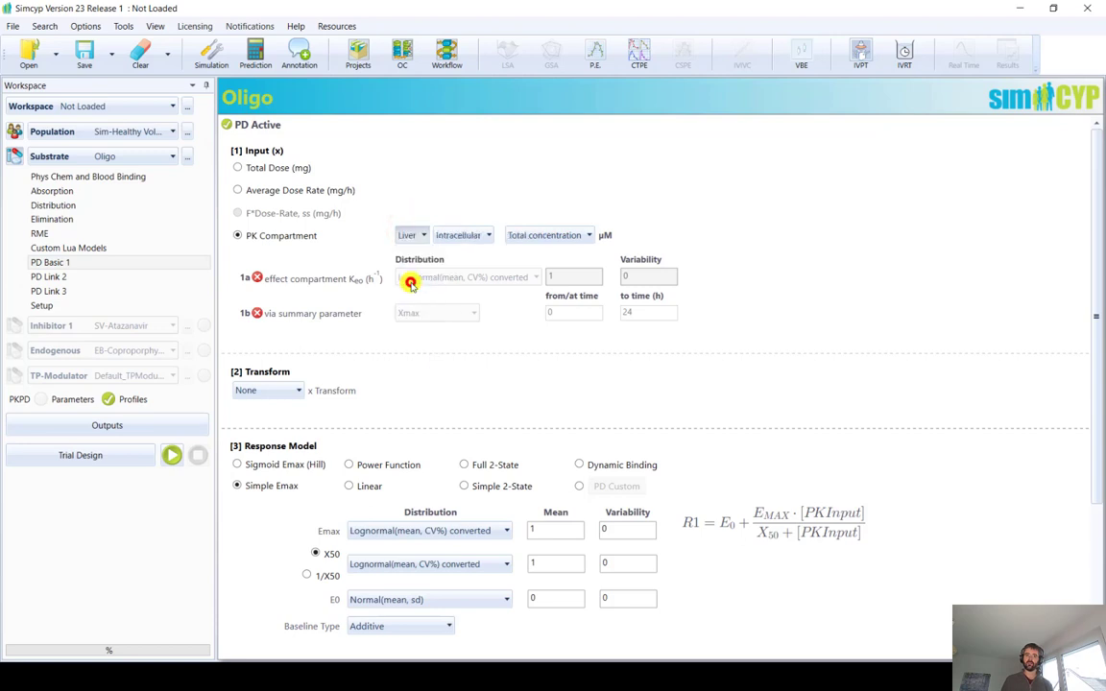
pyautogui.click(528, 236)
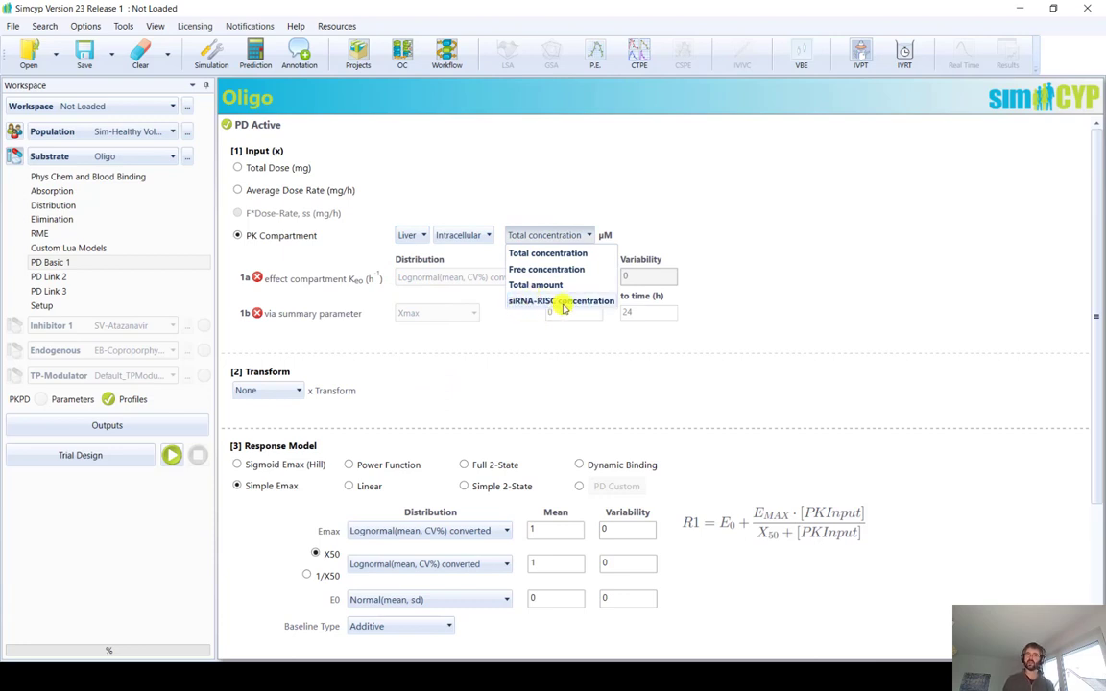
pyautogui.click(531, 341)
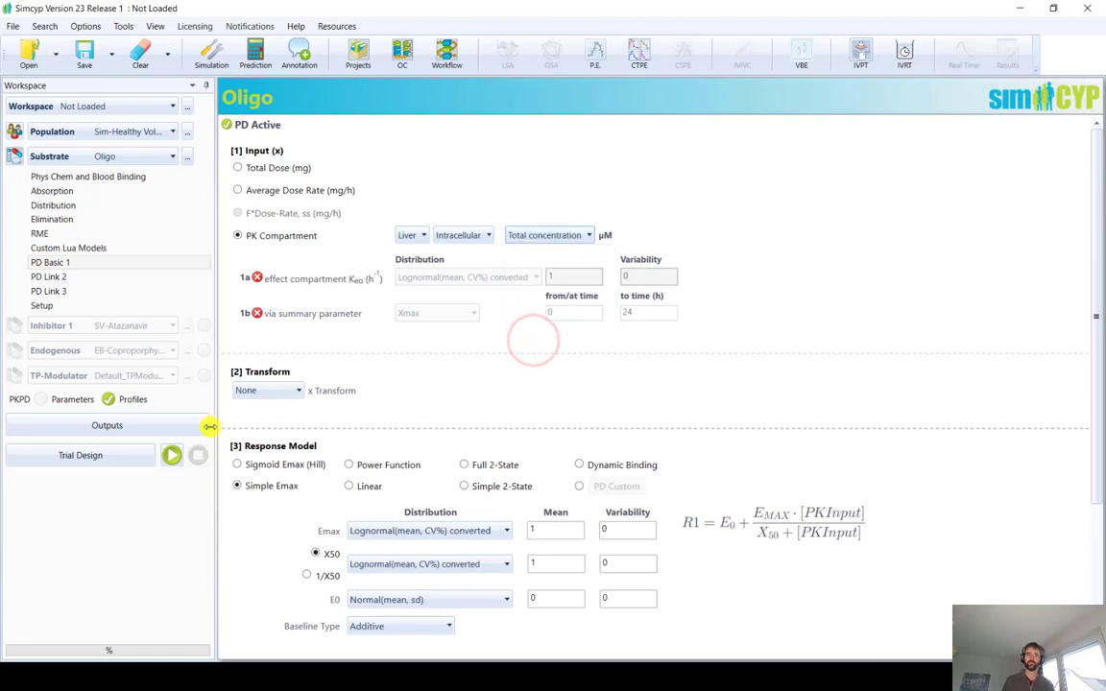
# - Set the substrate's dosing route to SC-Mechanistic in the trial design
pyautogui.click(100, 459)
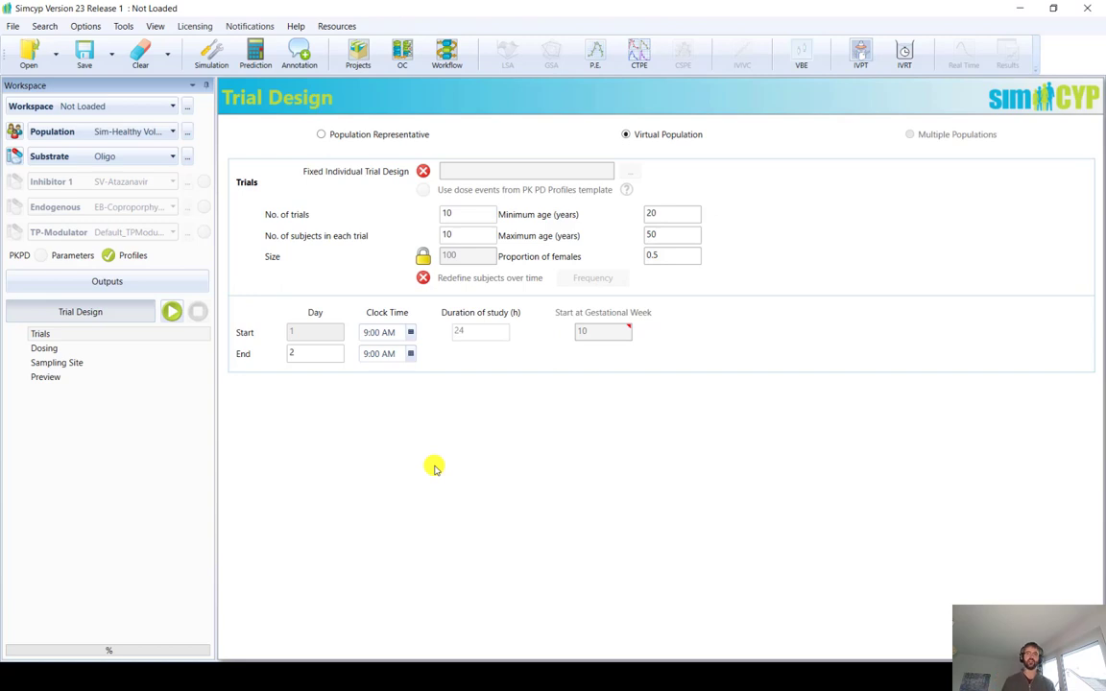
pyautogui.click(63, 346)
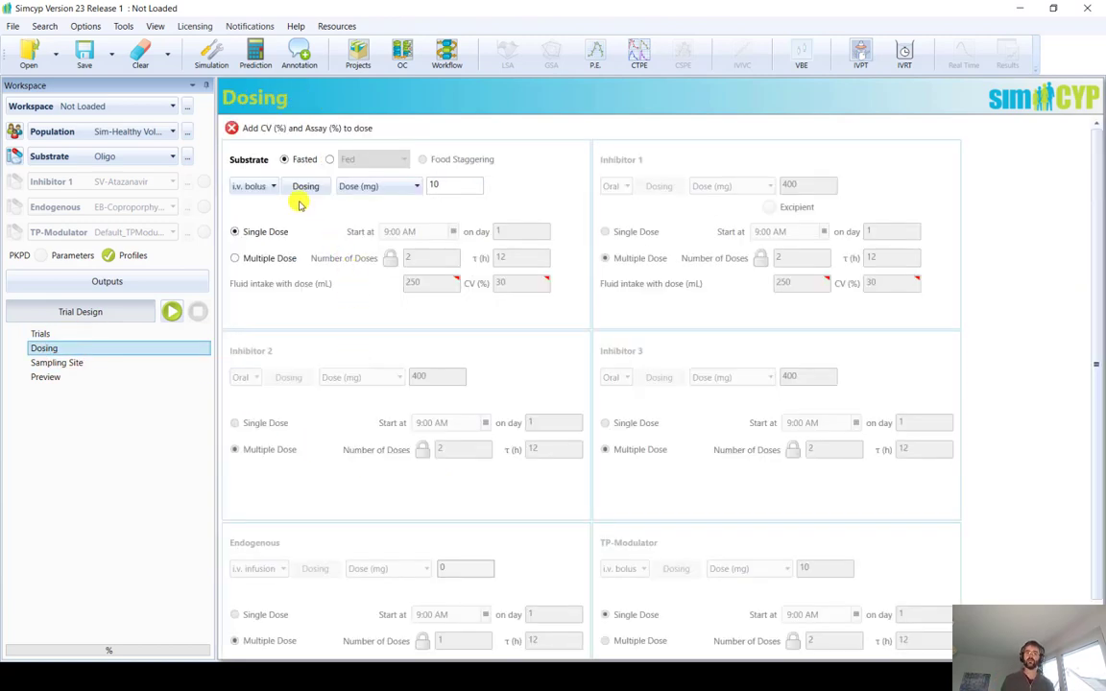
pyautogui.click(266, 189)
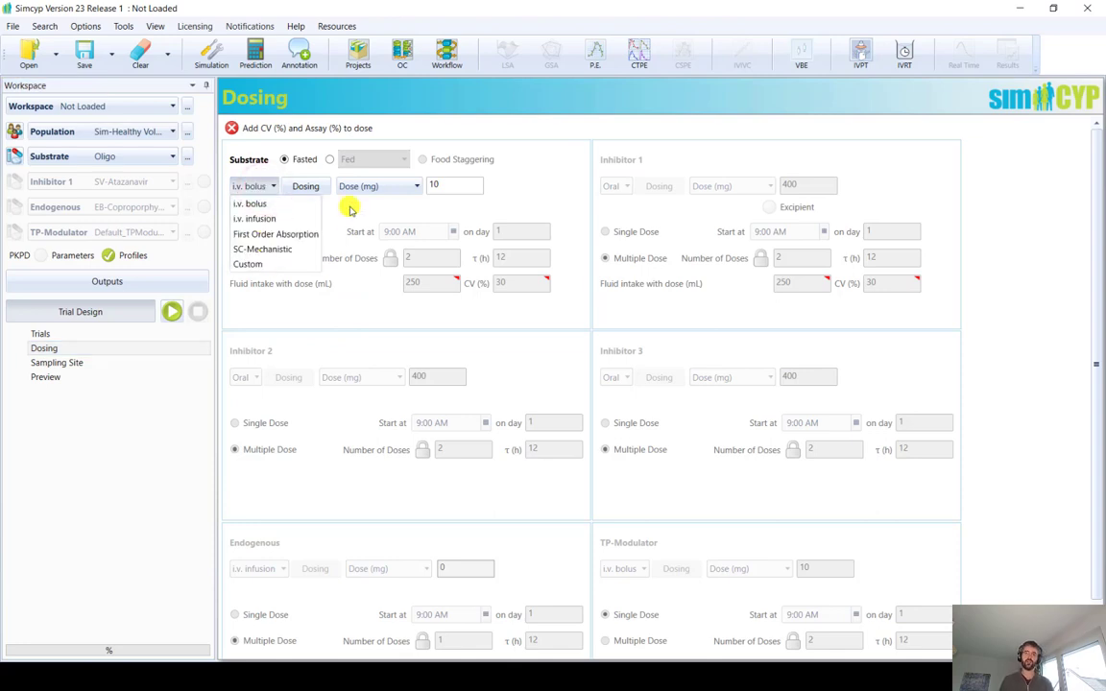
pyautogui.click(299, 252)
pyautogui.click(661, 420)
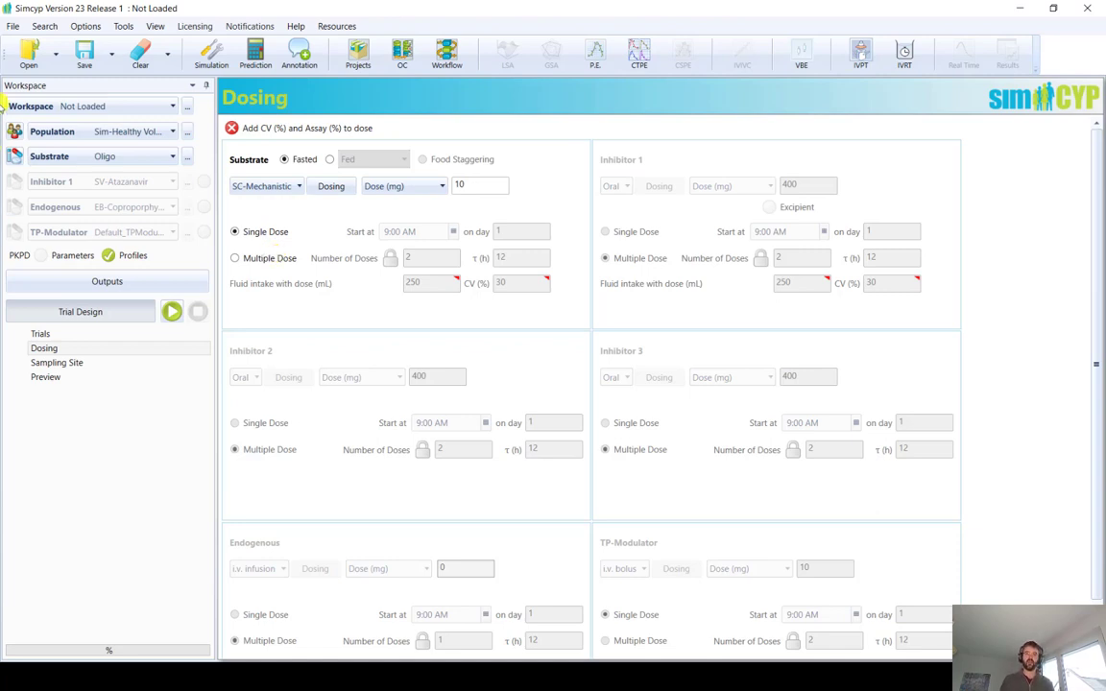
# - Show the selectable Simcyp output sheets, including the receptor and RISC profiles
pyautogui.click(161, 274)
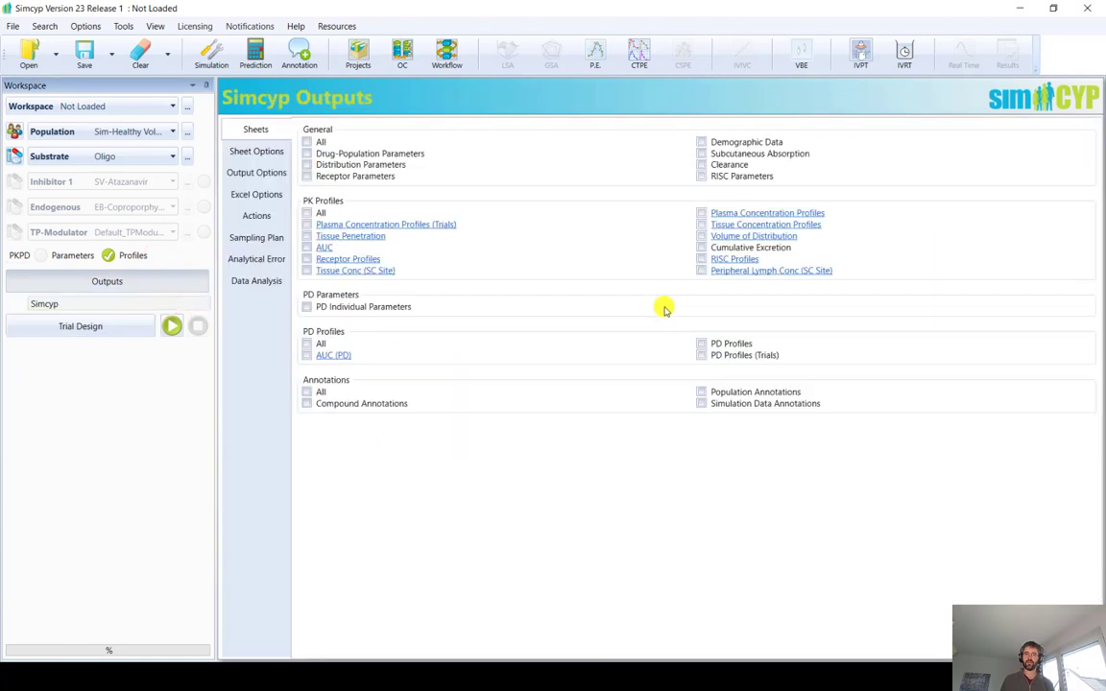